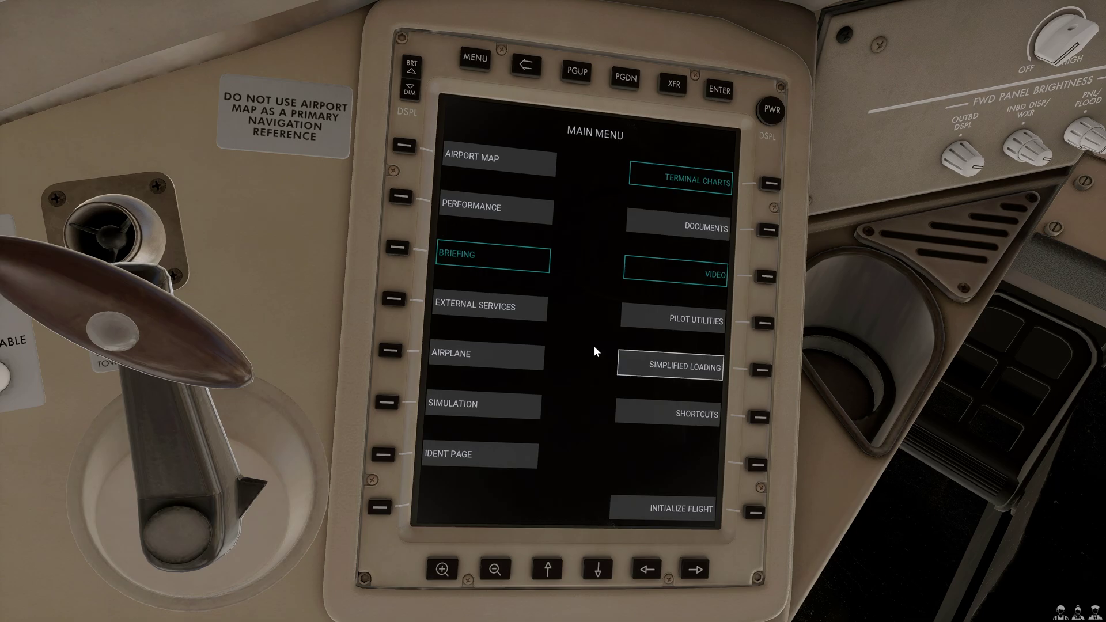
# Step: Open the tablet's ACARS/CPDLC services under External Services and check the available server and network options, leaving the network on VATSIM
pyautogui.click(401, 300)
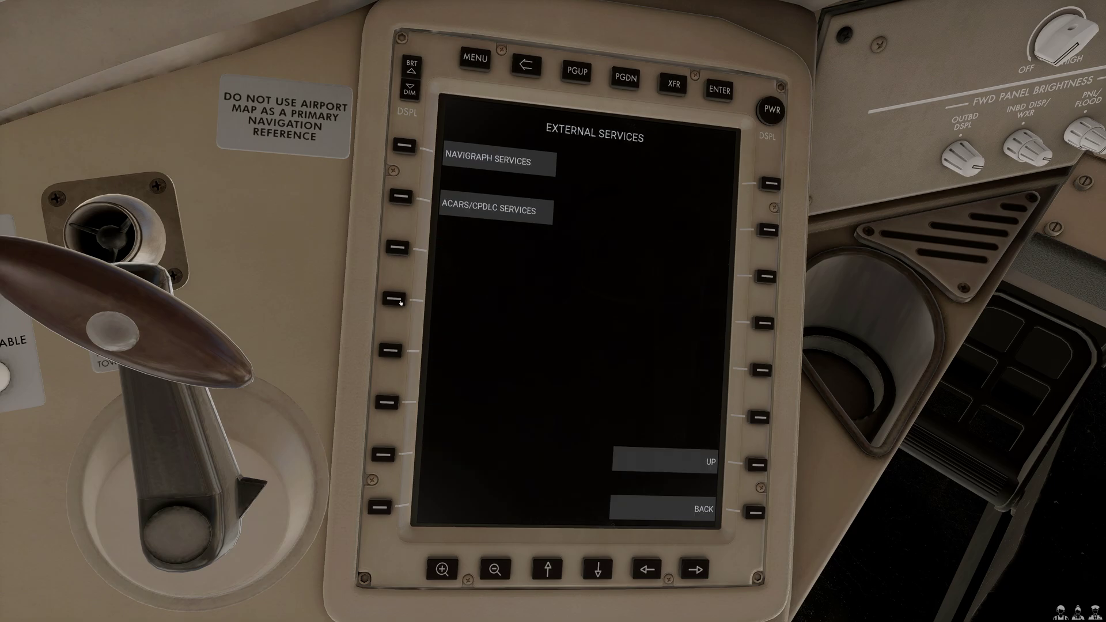
pyautogui.click(401, 197)
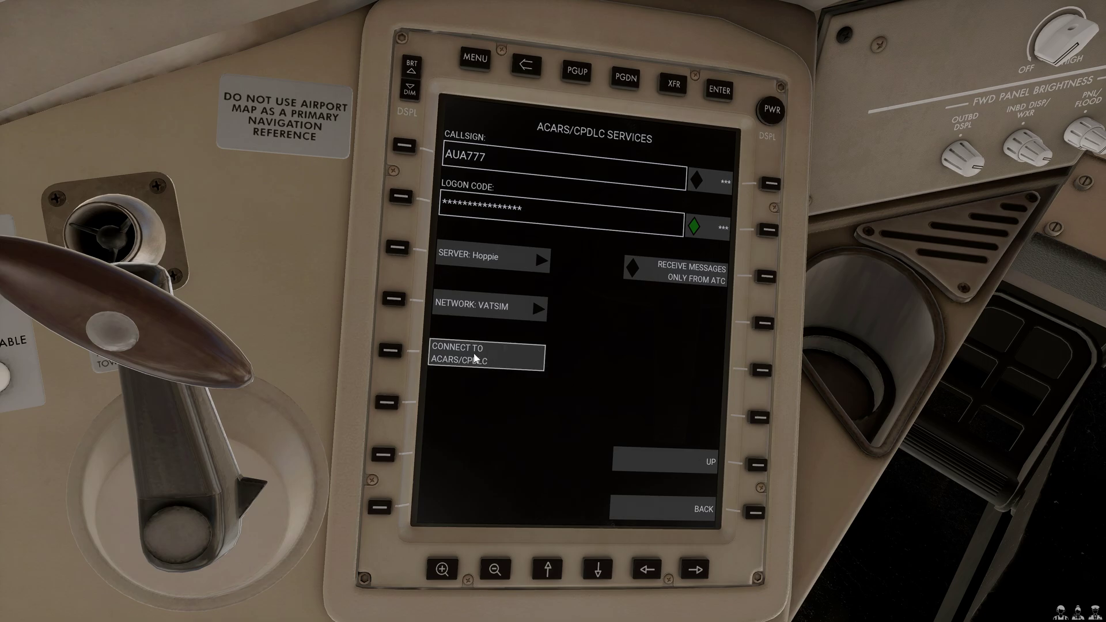
pyautogui.click(485, 260)
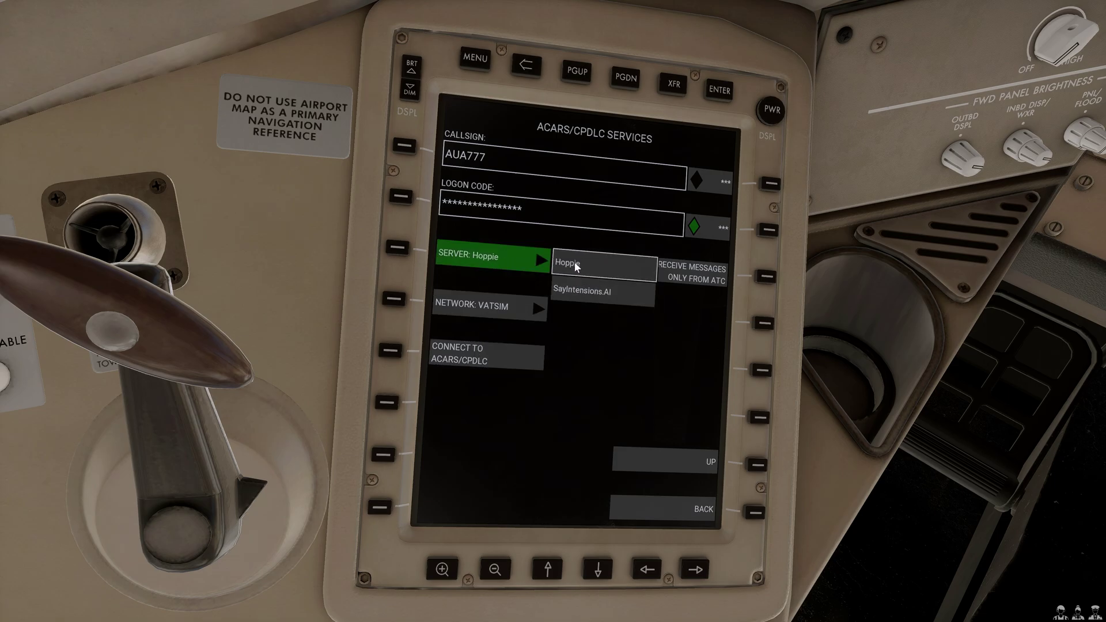
pyautogui.click(499, 271)
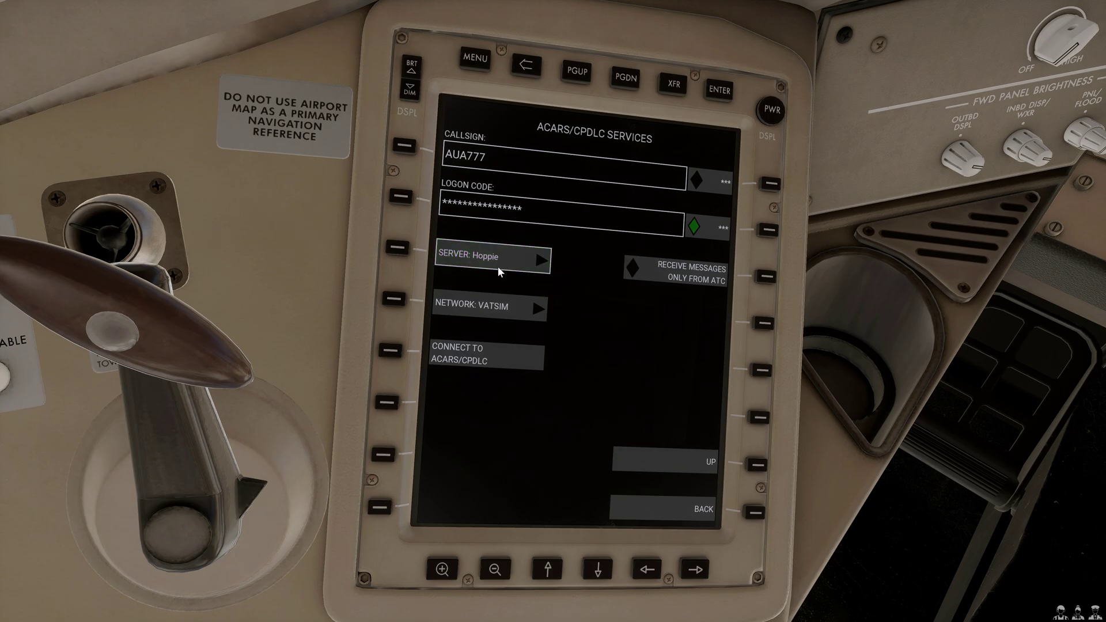
pyautogui.click(491, 307)
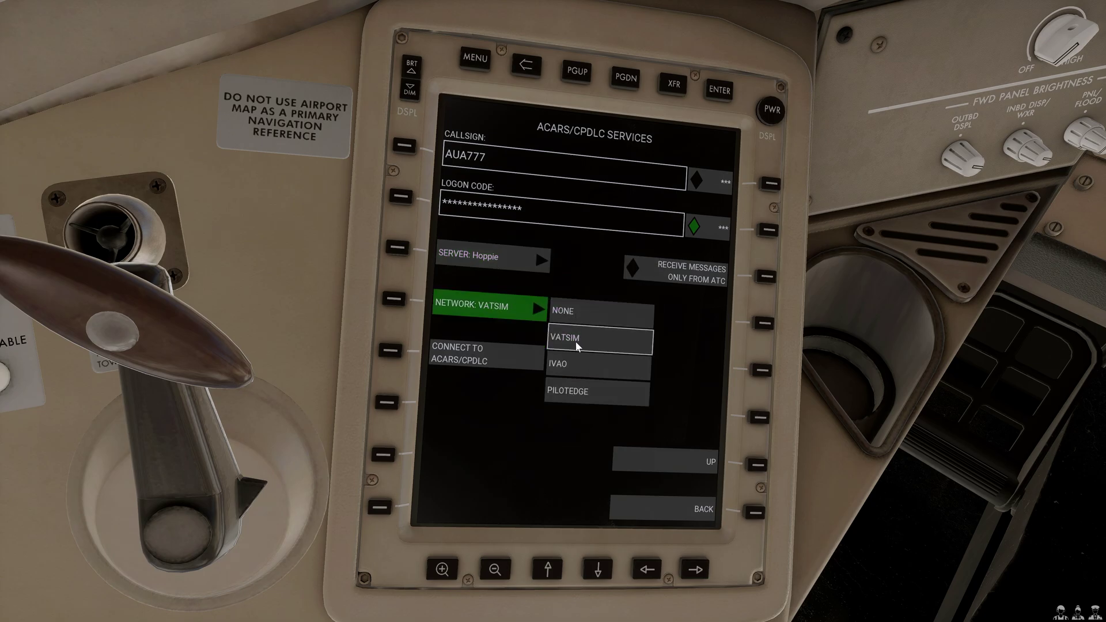
pyautogui.click(522, 309)
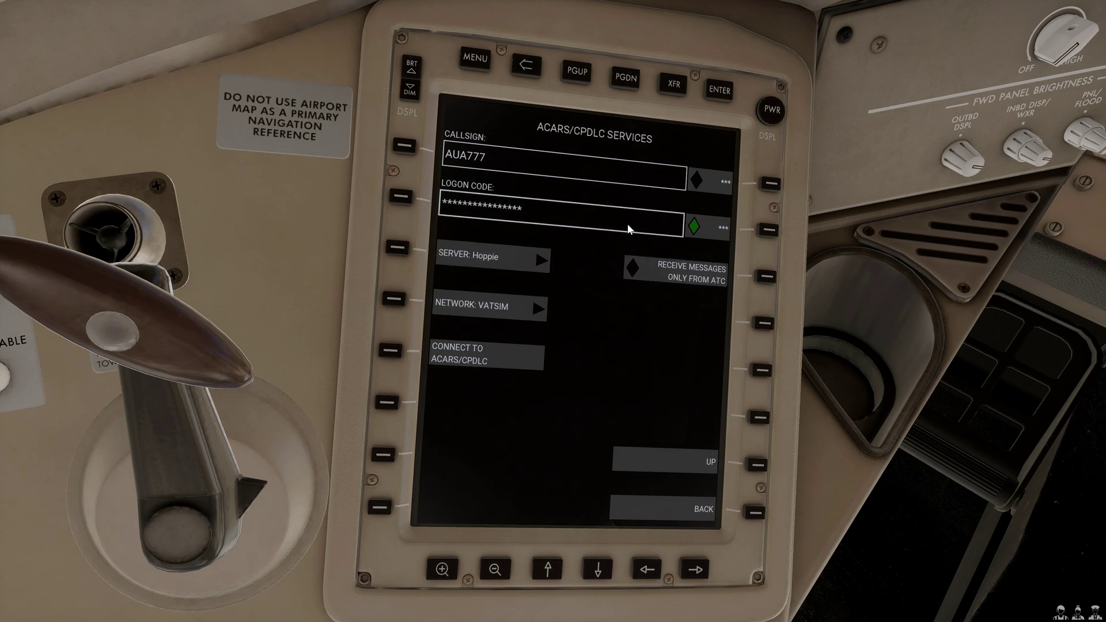
# Step: Select Hoppie as the ACARS server and connect to ACARS/CPDLC
pyautogui.click(517, 265)
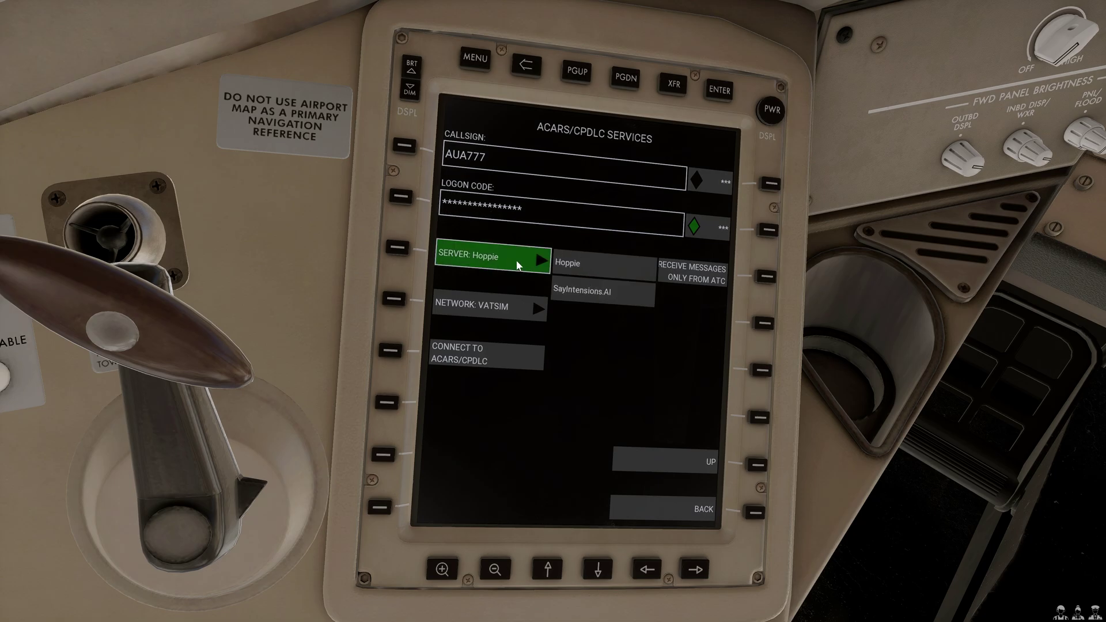
pyautogui.click(568, 263)
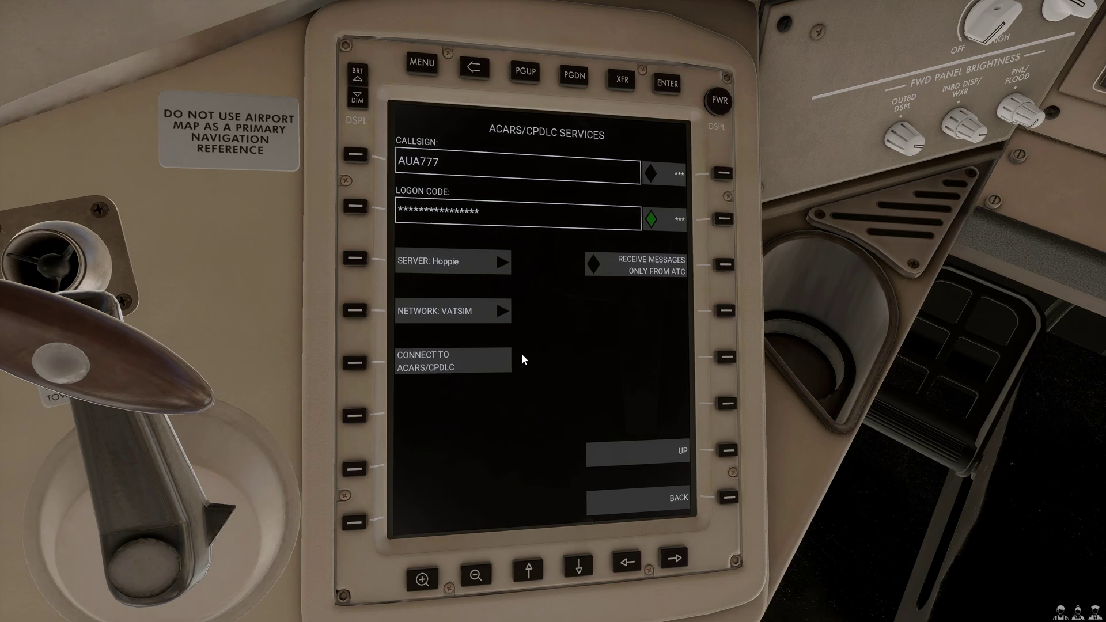
pyautogui.click(356, 363)
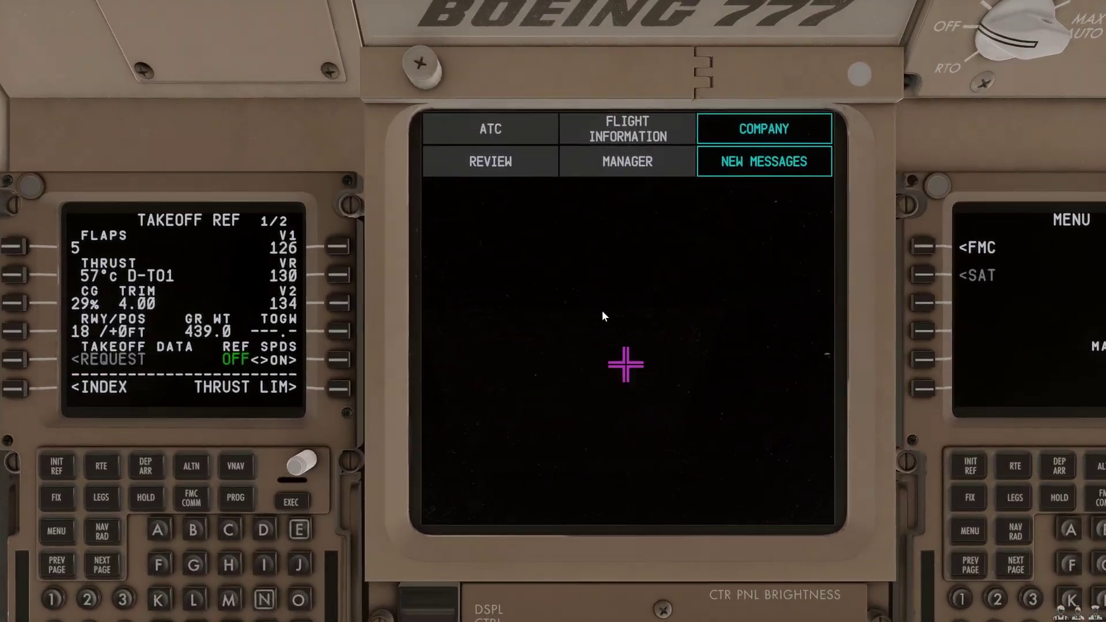
# Step: Look through the Flight Information and ATC pages of the centre display, including Logon/Status
pyautogui.click(594, 136)
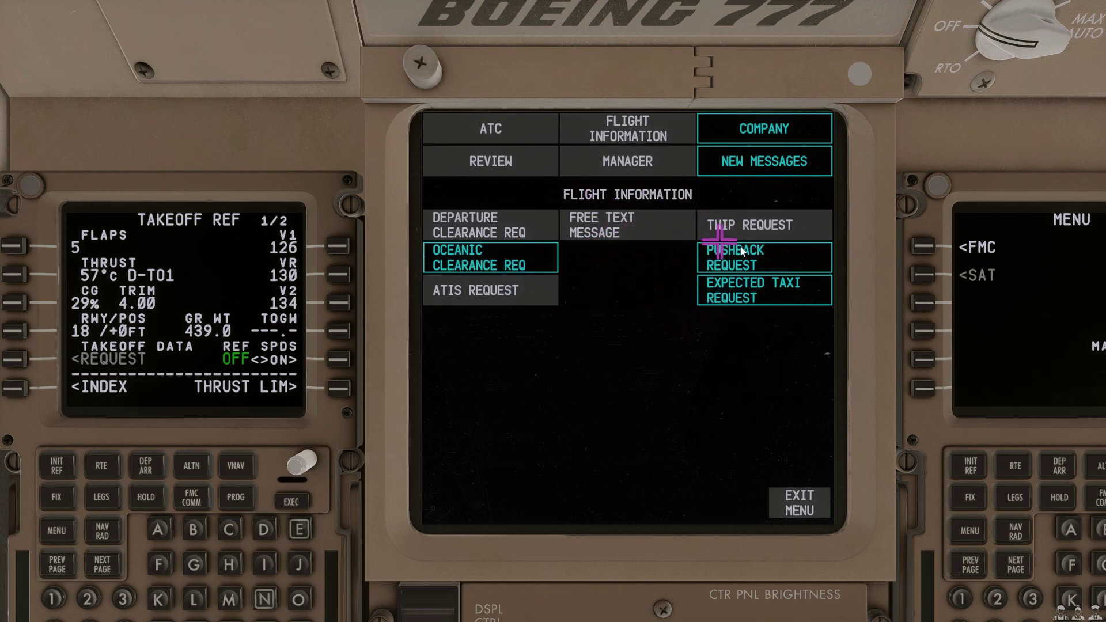
pyautogui.click(493, 132)
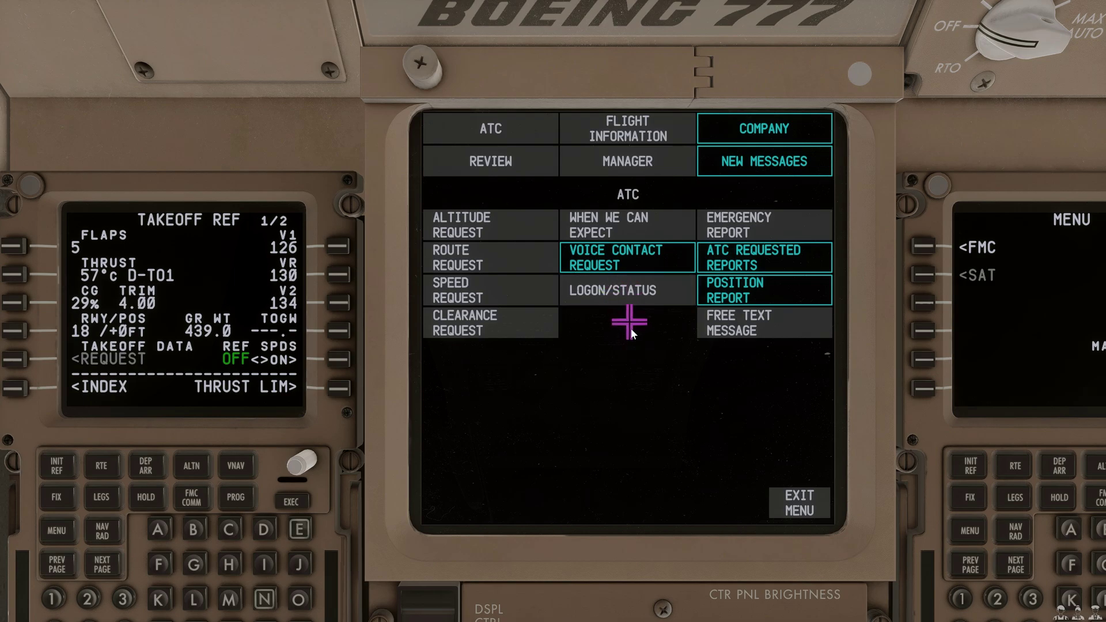
pyautogui.click(628, 292)
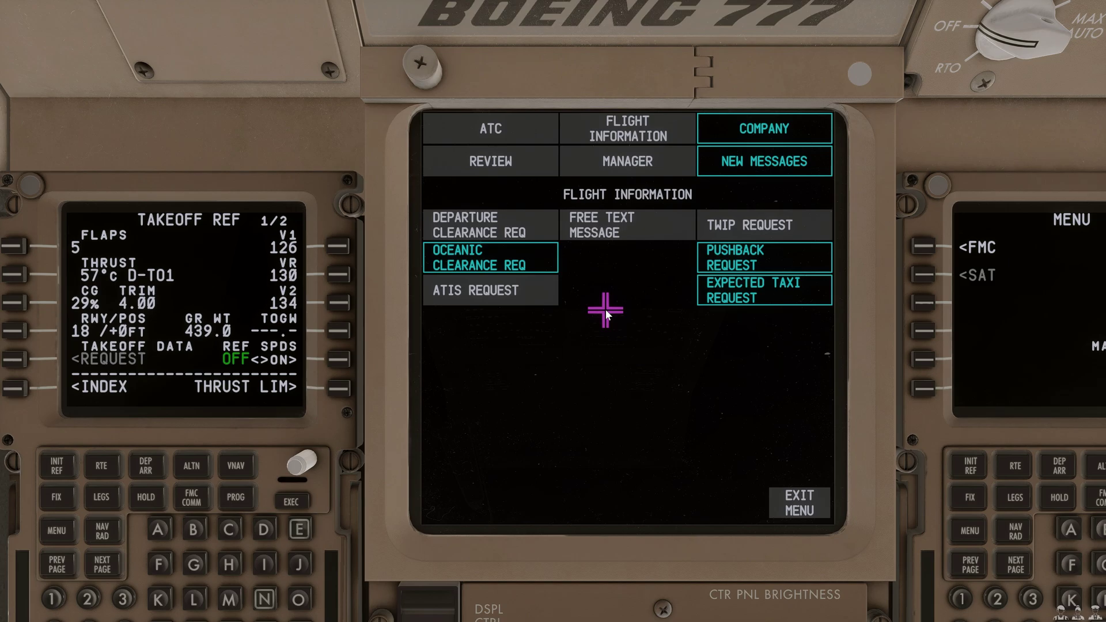
# Step: Open an ATIS request in Flight Information, enter airport EVRA and send it
pyautogui.click(486, 292)
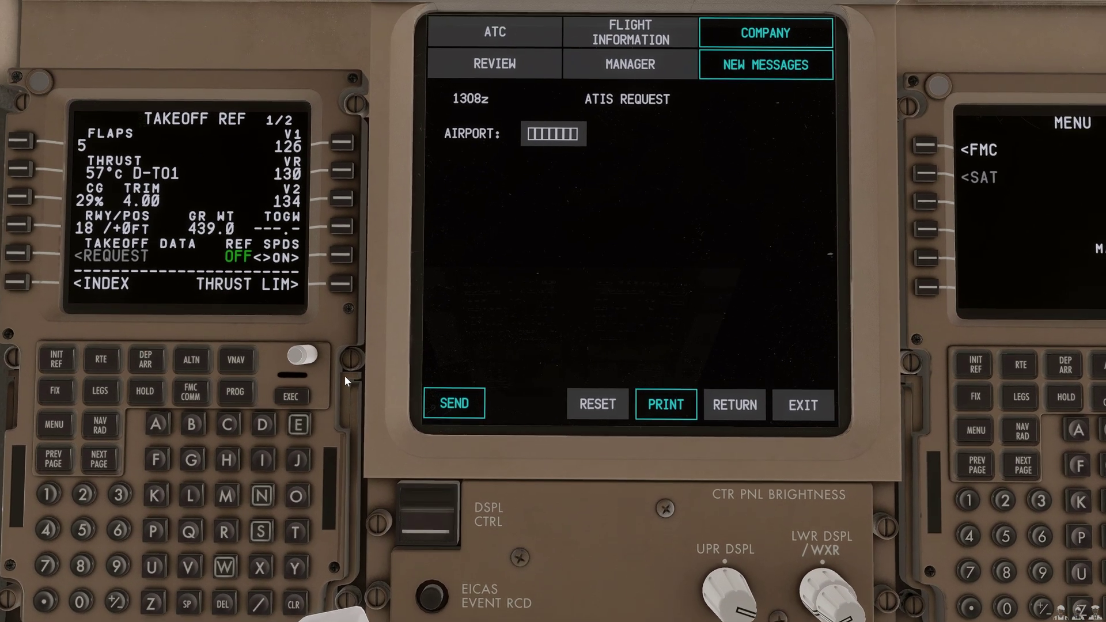
pyautogui.click(298, 421)
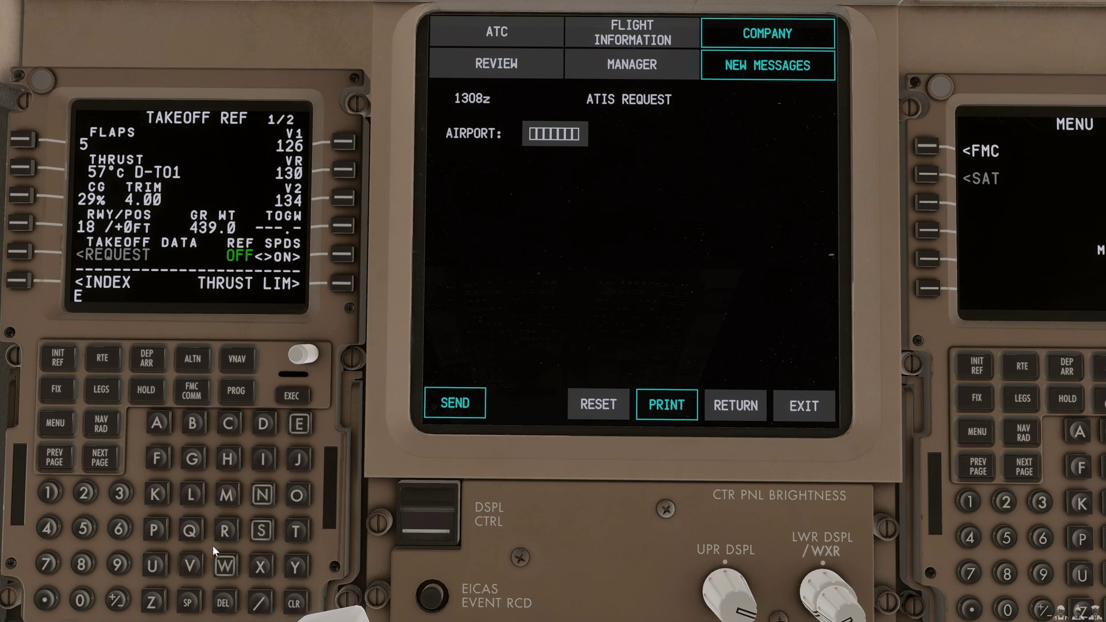
pyautogui.click(188, 566)
pyautogui.click(225, 531)
pyautogui.click(157, 422)
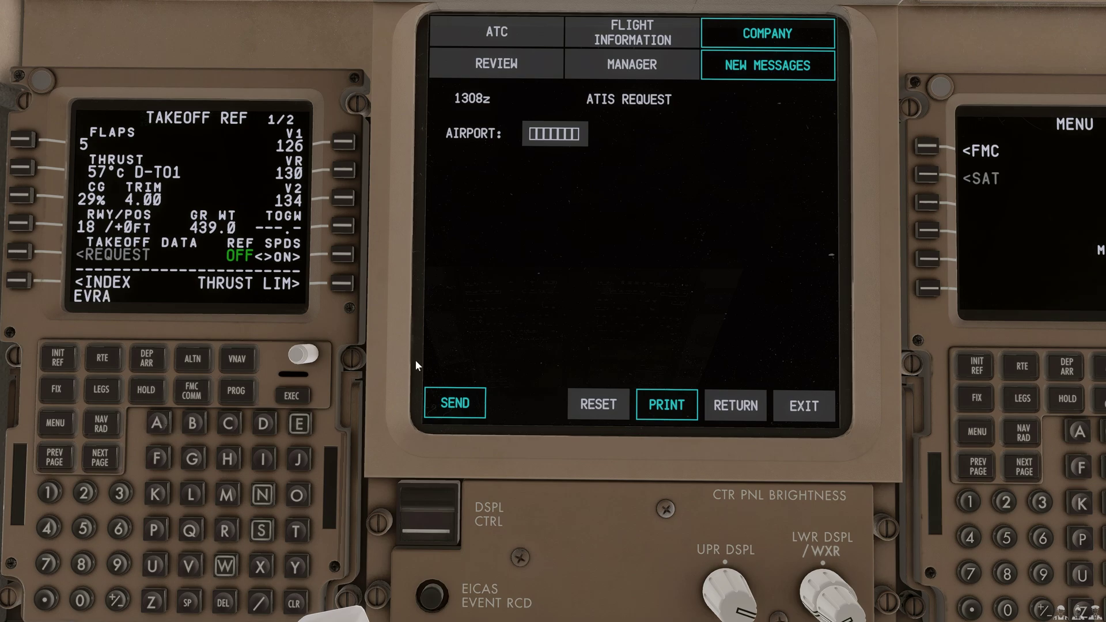
pyautogui.click(546, 135)
pyautogui.click(459, 405)
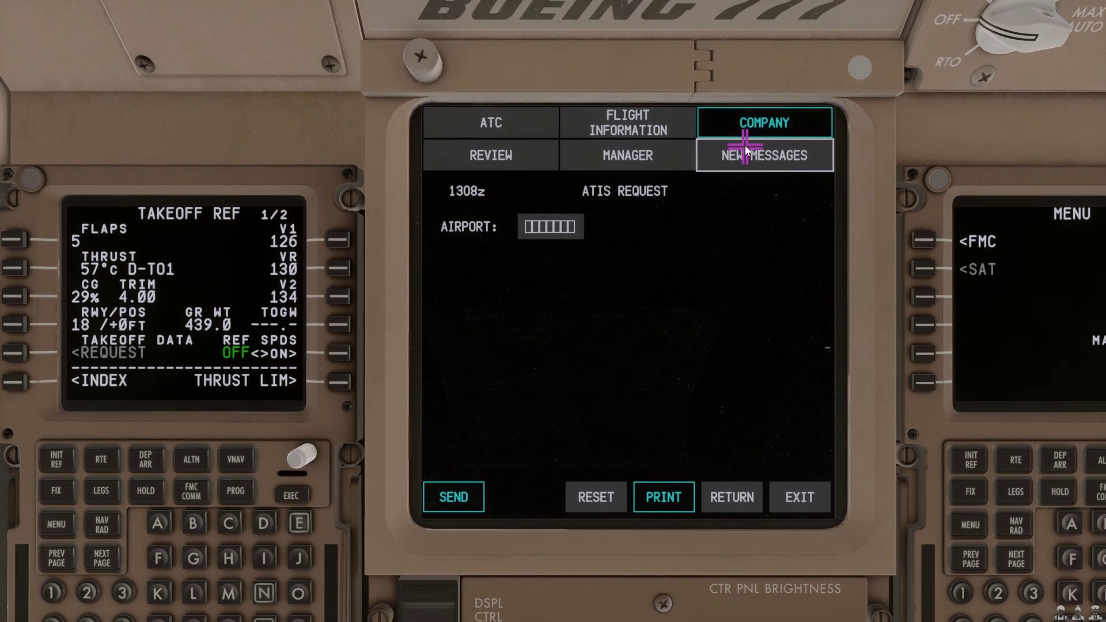
# Step: Read and close the new ATIS message, and open the received messages in the Review section
pyautogui.click(745, 151)
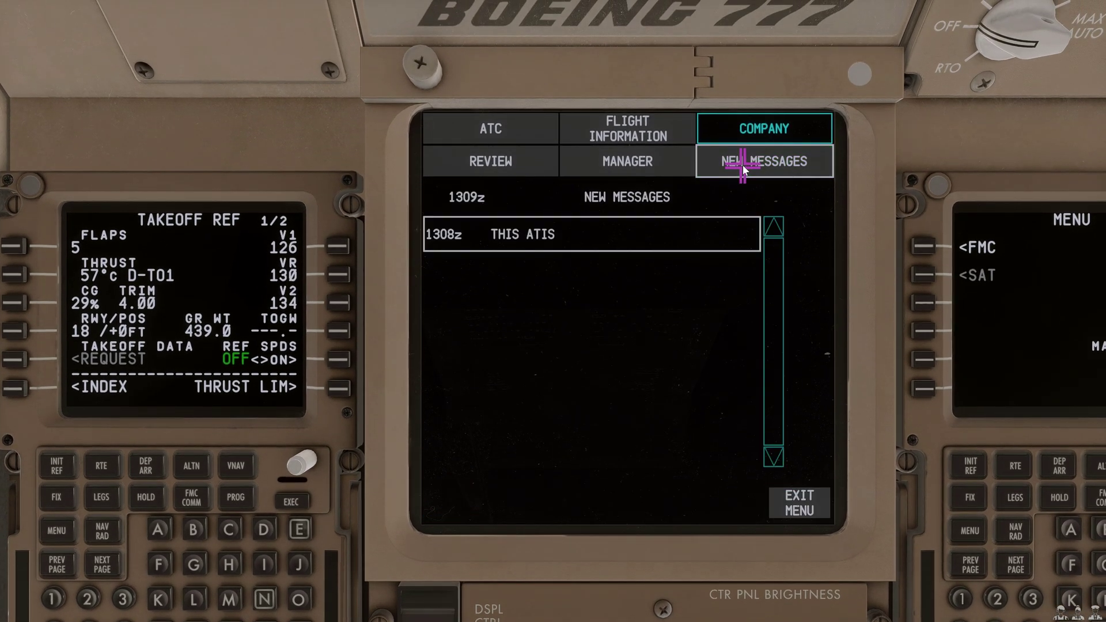
pyautogui.click(572, 237)
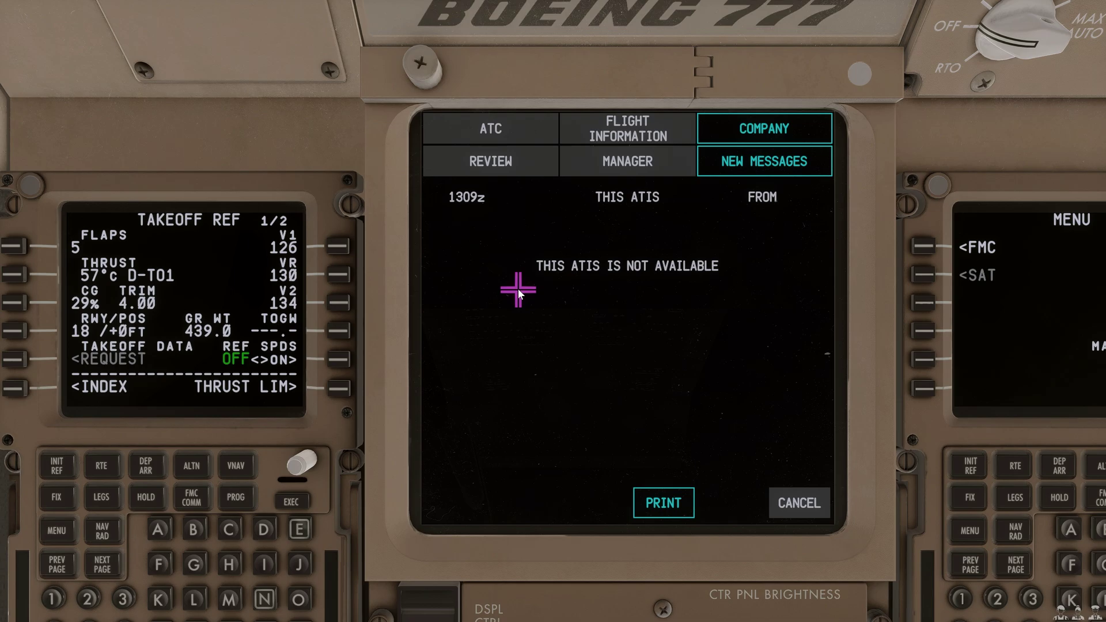
pyautogui.click(801, 501)
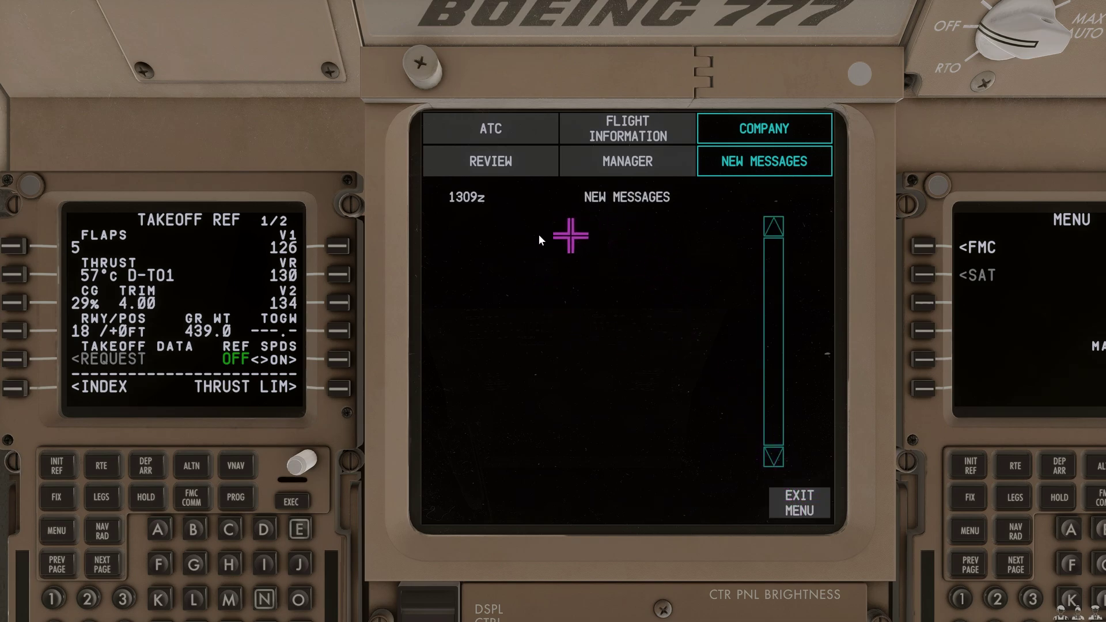
pyautogui.click(495, 163)
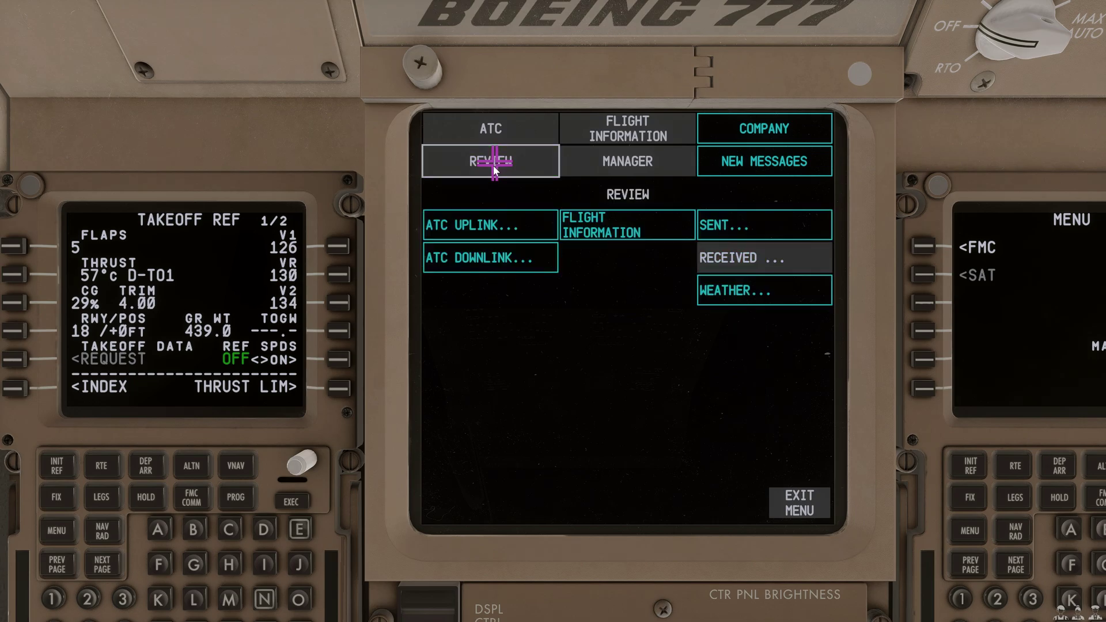
pyautogui.click(776, 255)
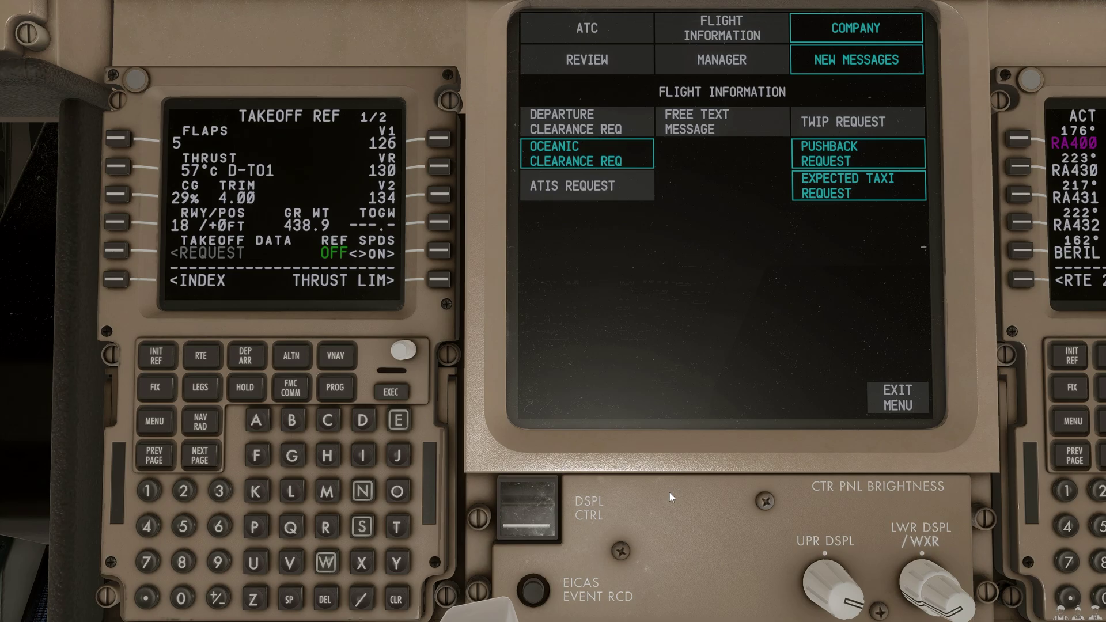
# Step: Send another ATIS request for EVRA and open the incoming Riga ATIS message
pyautogui.click(594, 192)
pyautogui.click(398, 420)
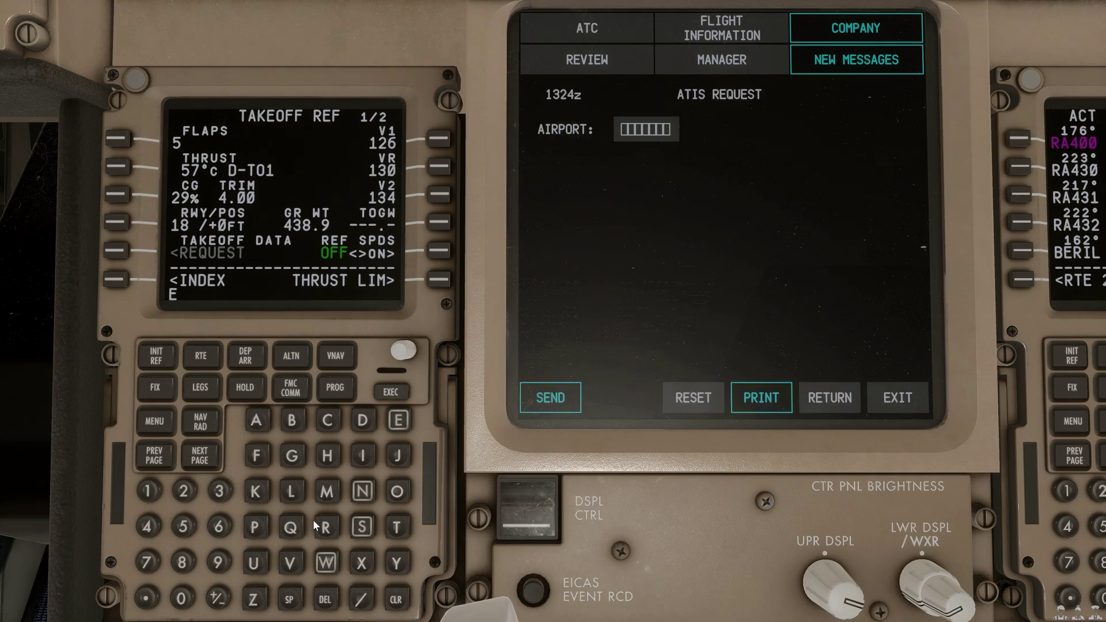
pyautogui.click(290, 563)
pyautogui.click(257, 420)
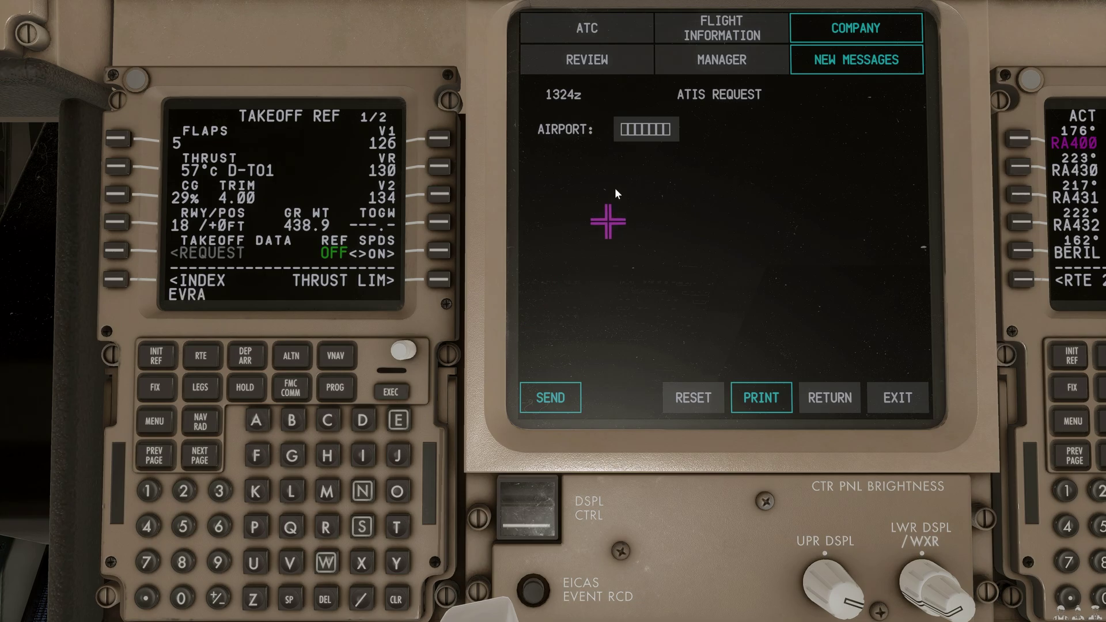
pyautogui.click(634, 132)
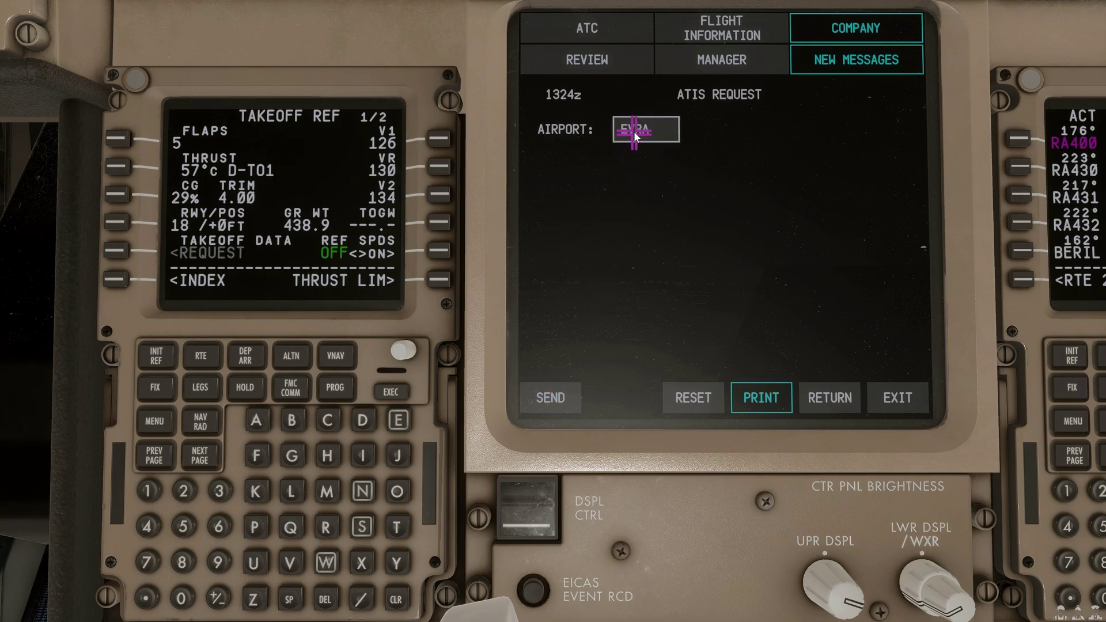
pyautogui.click(562, 403)
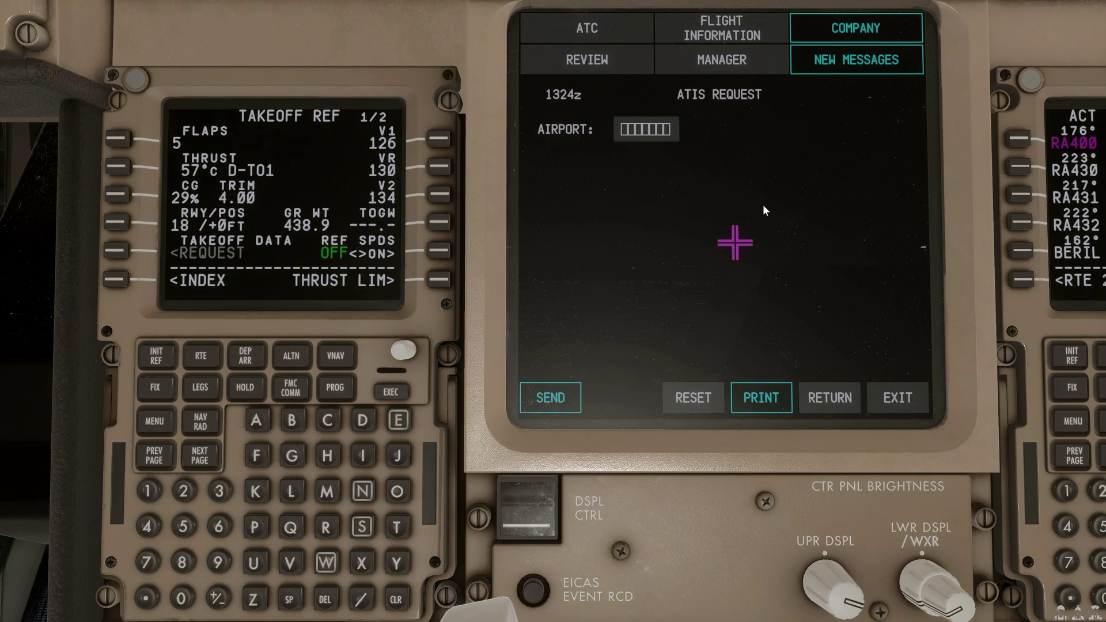
pyautogui.click(825, 64)
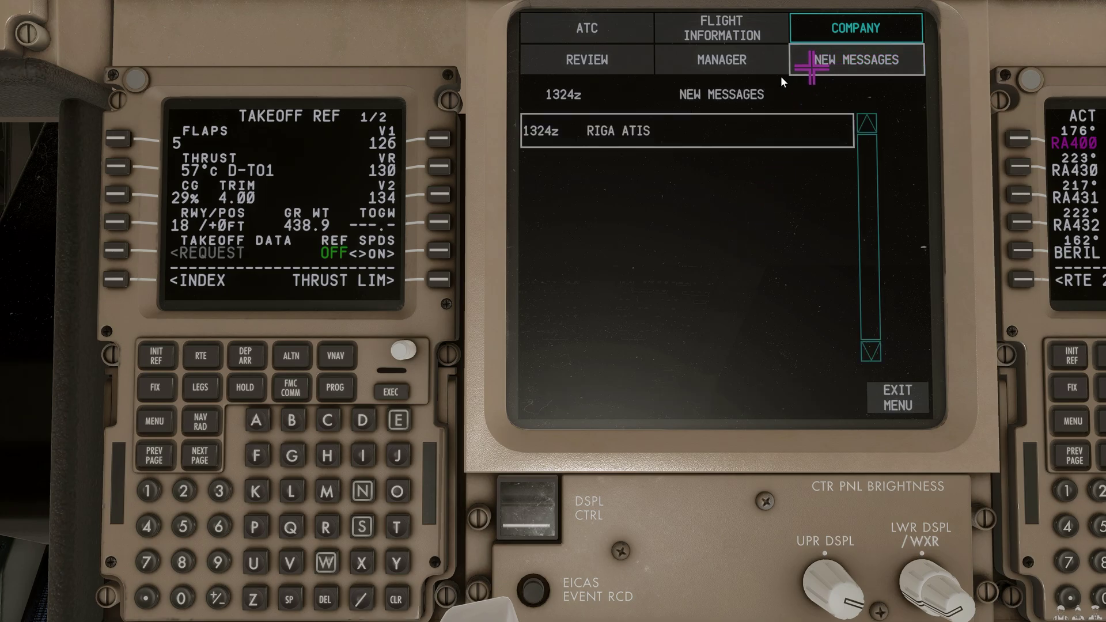
pyautogui.click(628, 130)
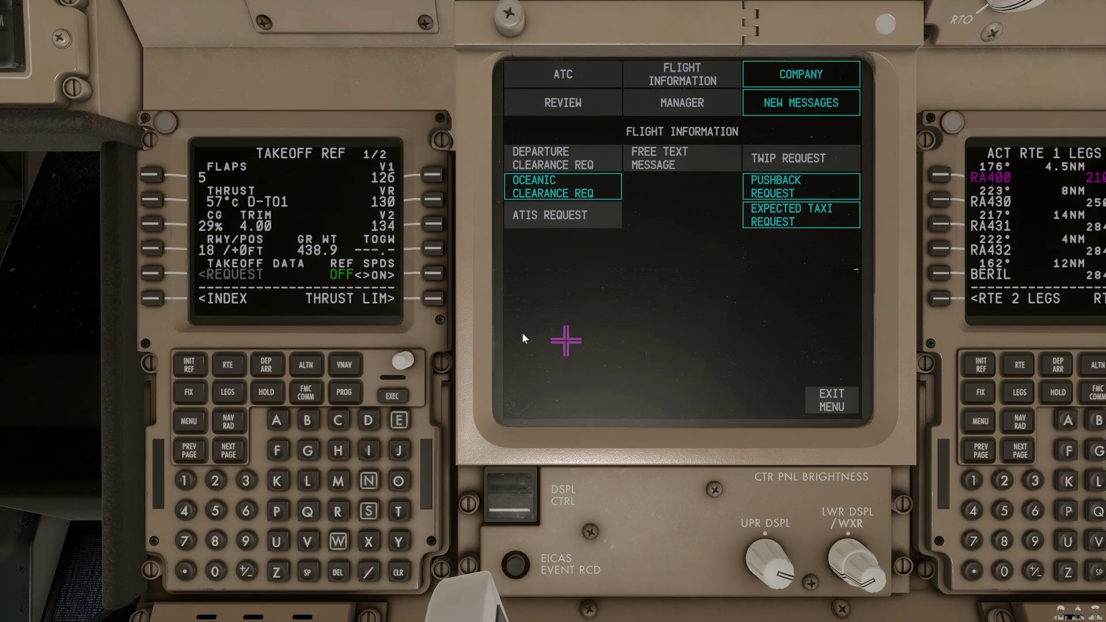
# Step: Open a departure clearance request and enter flight number AUA777, departure EVRA and ATIS A
pyautogui.click(575, 163)
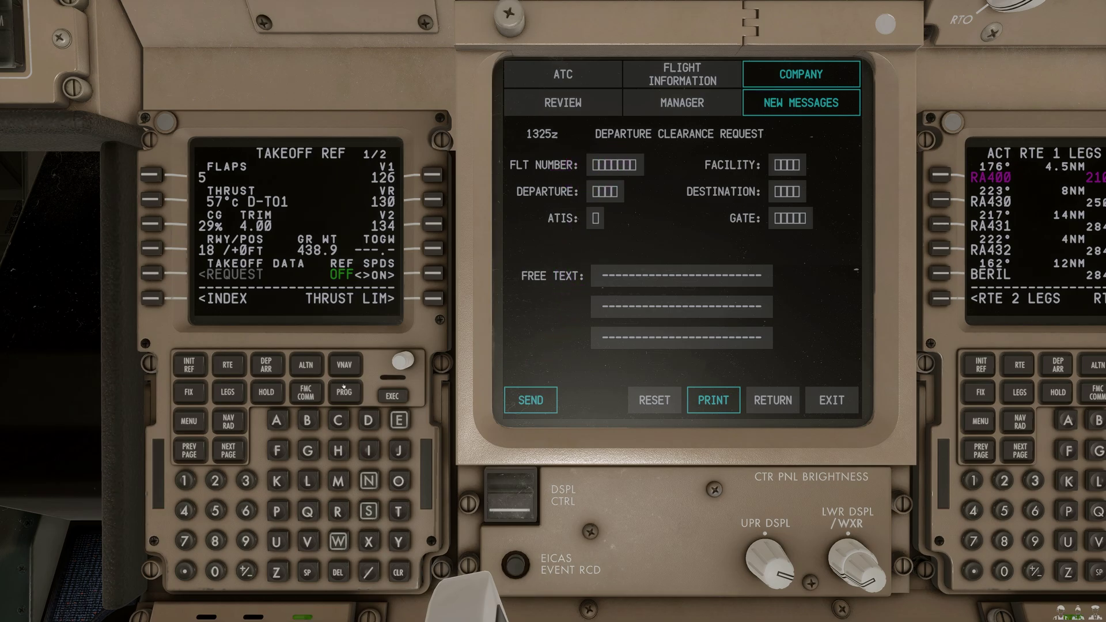
pyautogui.click(276, 420)
pyautogui.click(277, 541)
pyautogui.click(276, 421)
pyautogui.click(185, 541)
pyautogui.click(185, 541)
pyautogui.click(185, 541)
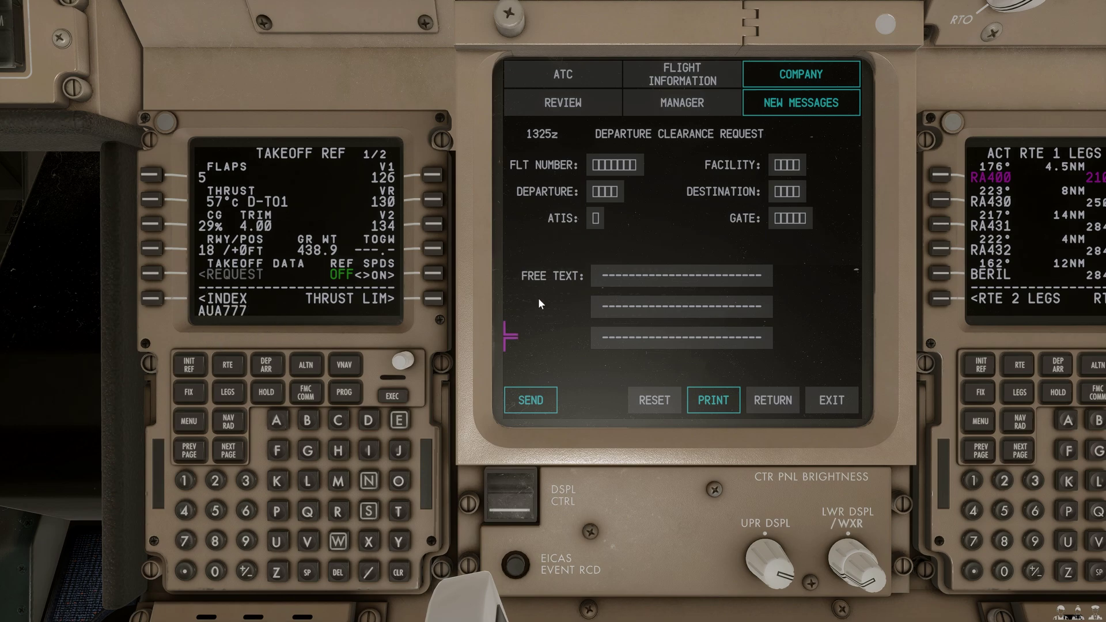
pyautogui.click(610, 165)
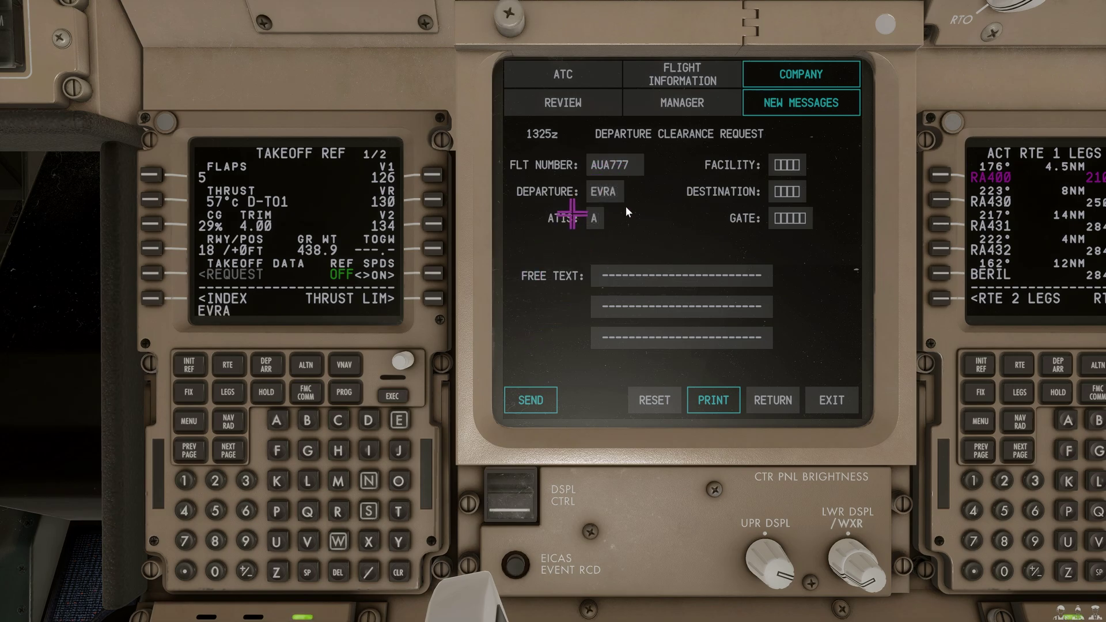
# Step: Fill in facility EVRA, destination LOWW and gate 305 in the departure clearance request
pyautogui.click(787, 164)
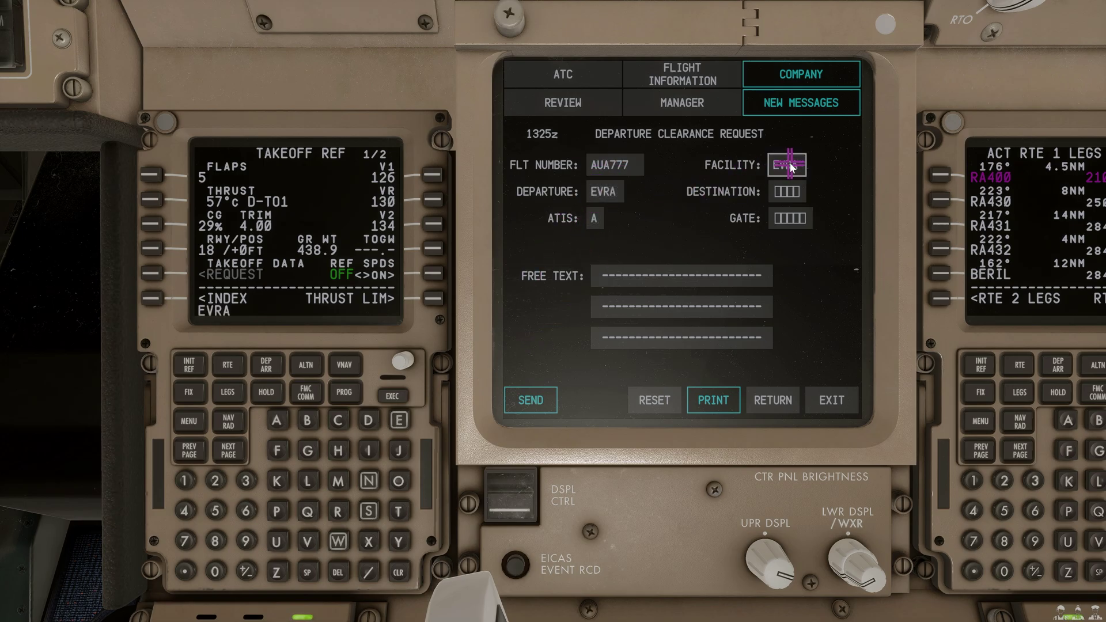
pyautogui.click(246, 481)
pyautogui.click(215, 572)
pyautogui.click(215, 511)
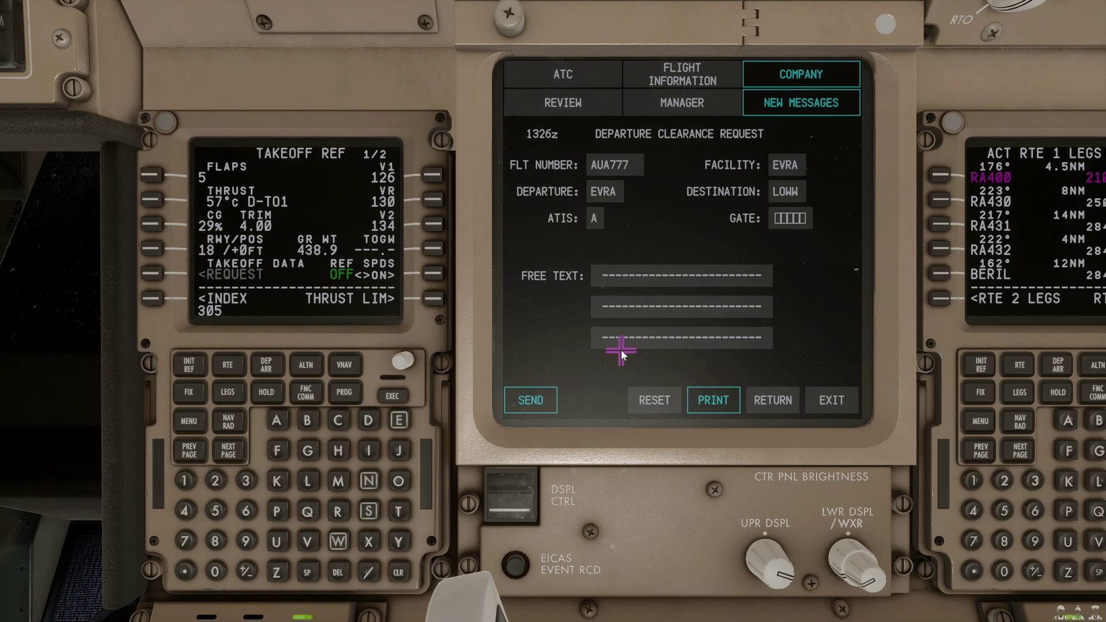
pyautogui.click(788, 218)
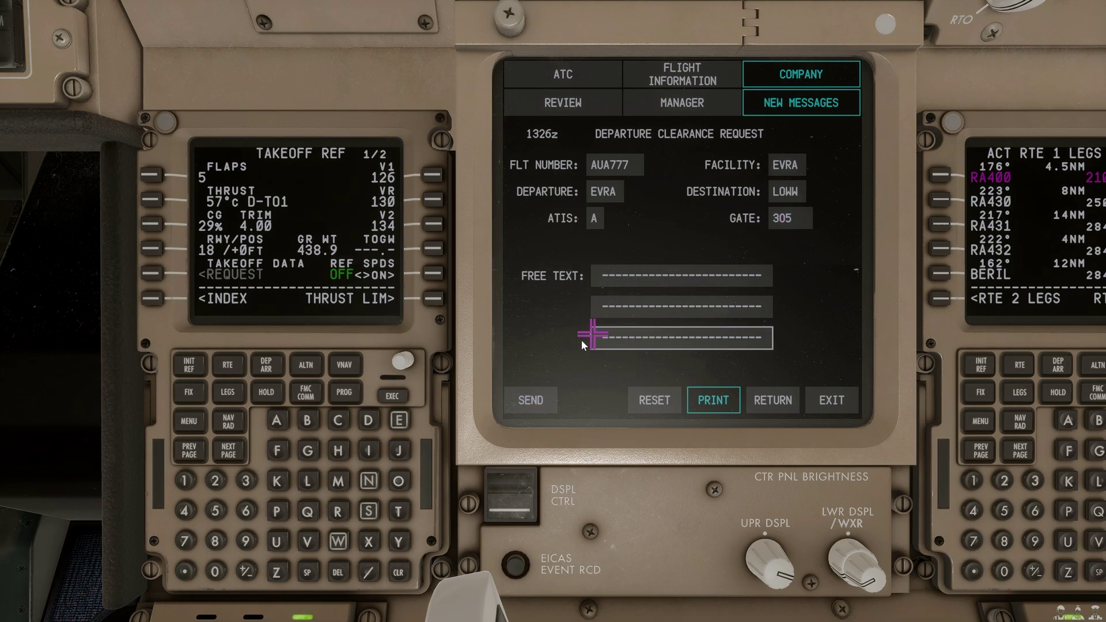
# Step: Send the departure clearance request and open the list of new messages
pyautogui.click(533, 404)
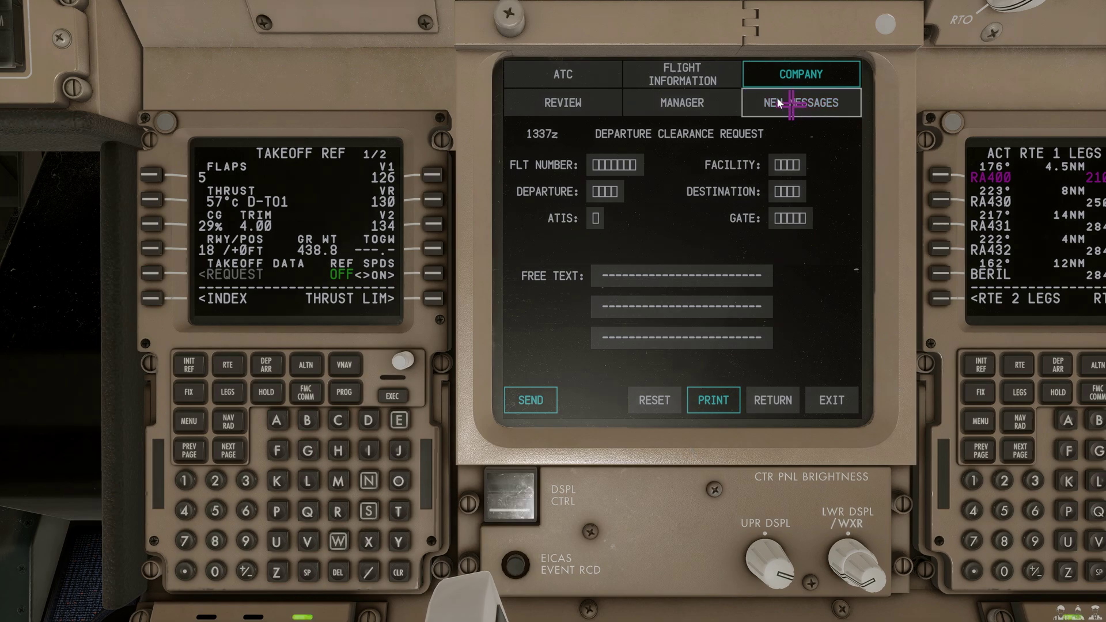
pyautogui.click(780, 113)
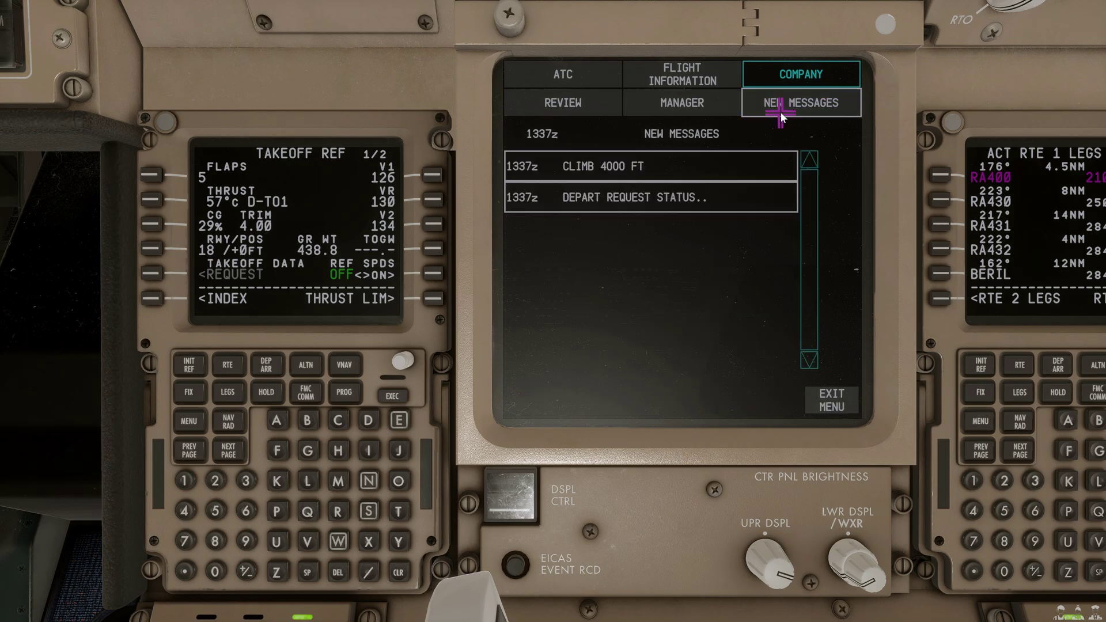
# Step: Read and close the departure request status message, and open the CLIMB 4000 FT clearance message
pyautogui.click(645, 199)
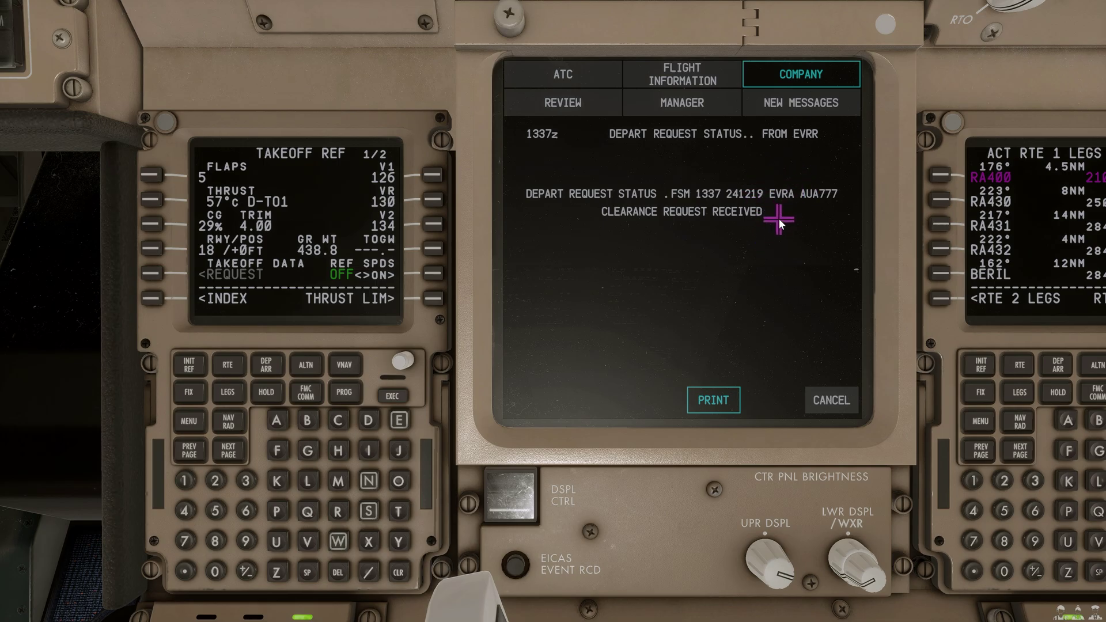
pyautogui.click(832, 402)
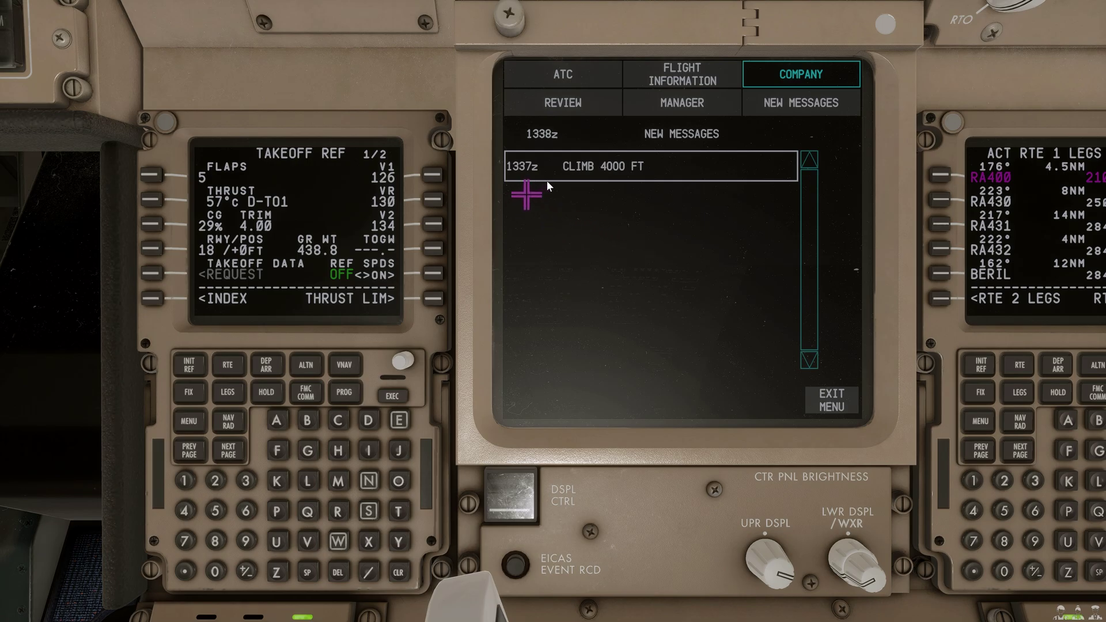
pyautogui.click(562, 169)
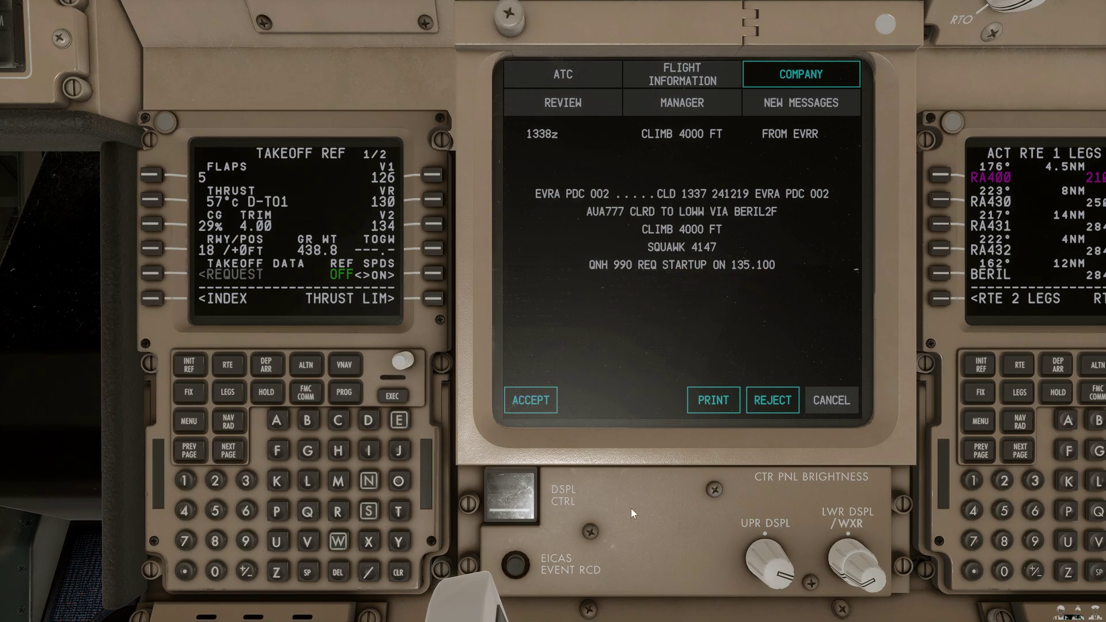
# Step: Accept the departure clearance from EVRR at the captain's glareshield
pyautogui.press('KP_8')
pyautogui.press('KP_2')
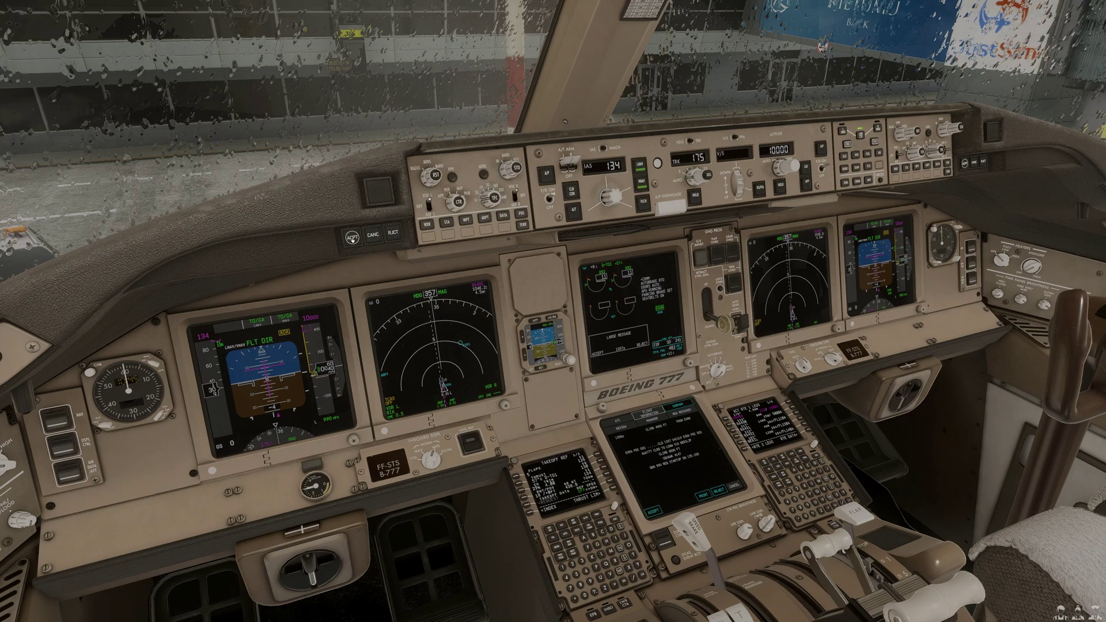
pyautogui.click(352, 239)
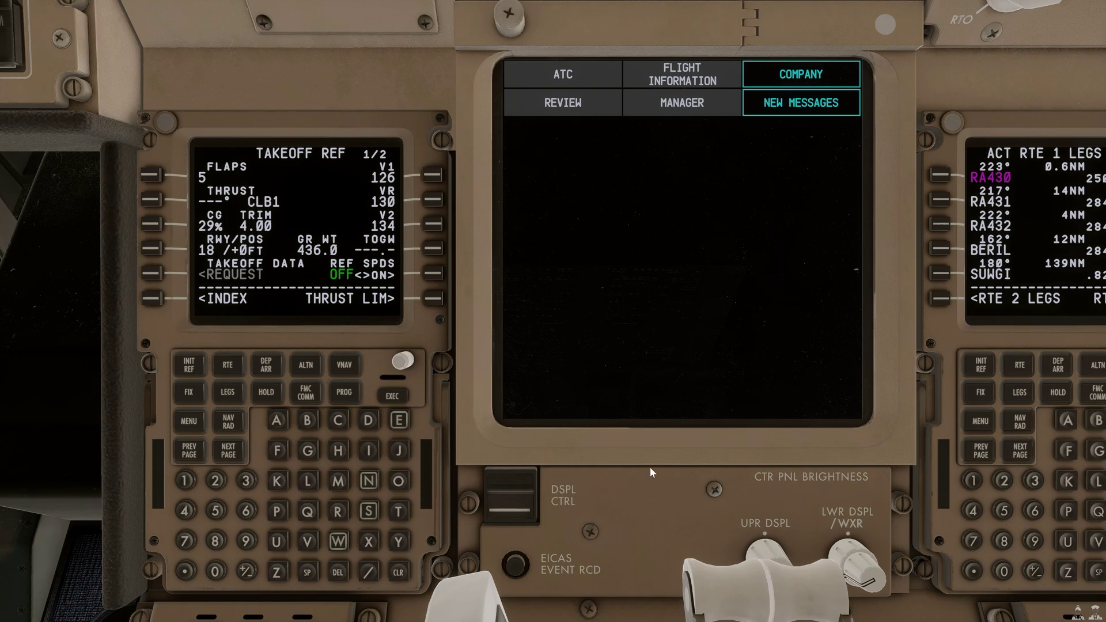
# Step: Open the ATC logon page and enter EVRR as the center to log on to
pyautogui.click(557, 81)
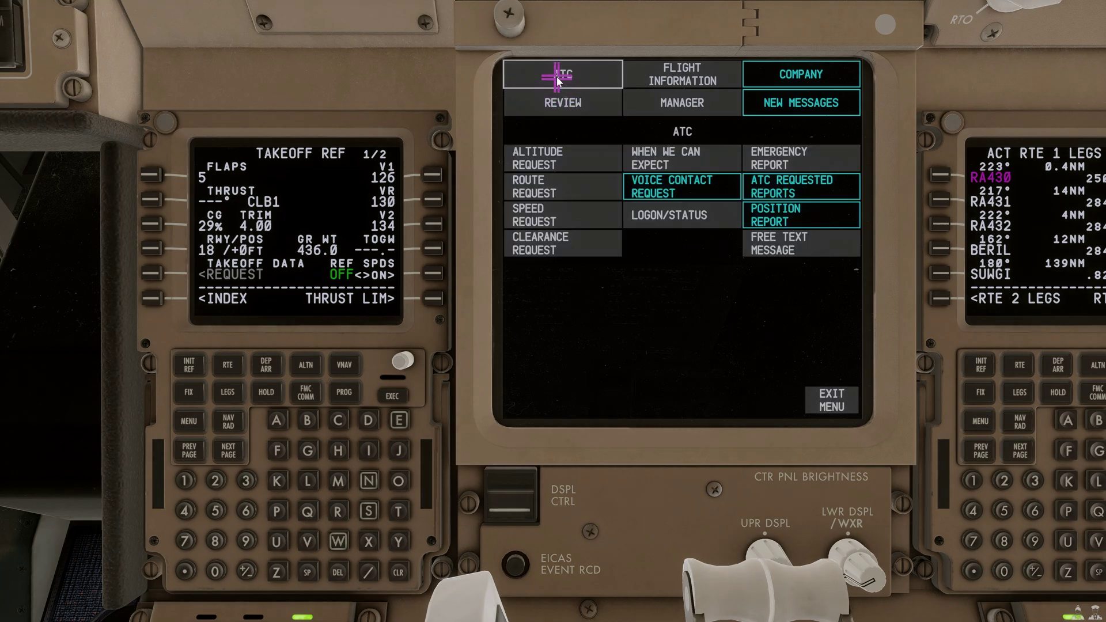
pyautogui.click(679, 221)
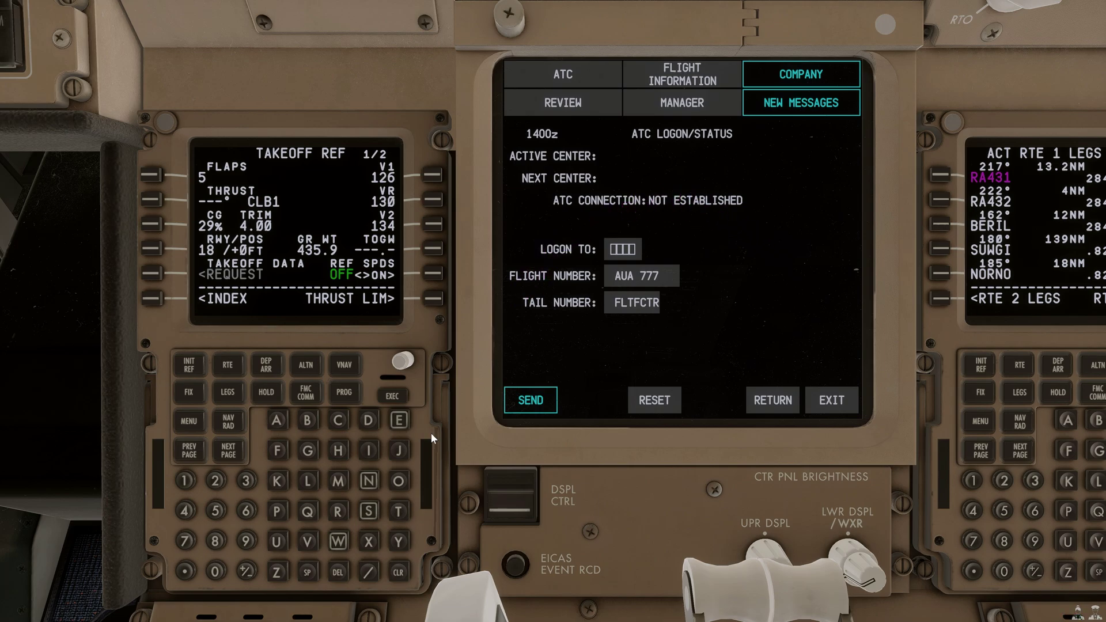
pyautogui.click(399, 422)
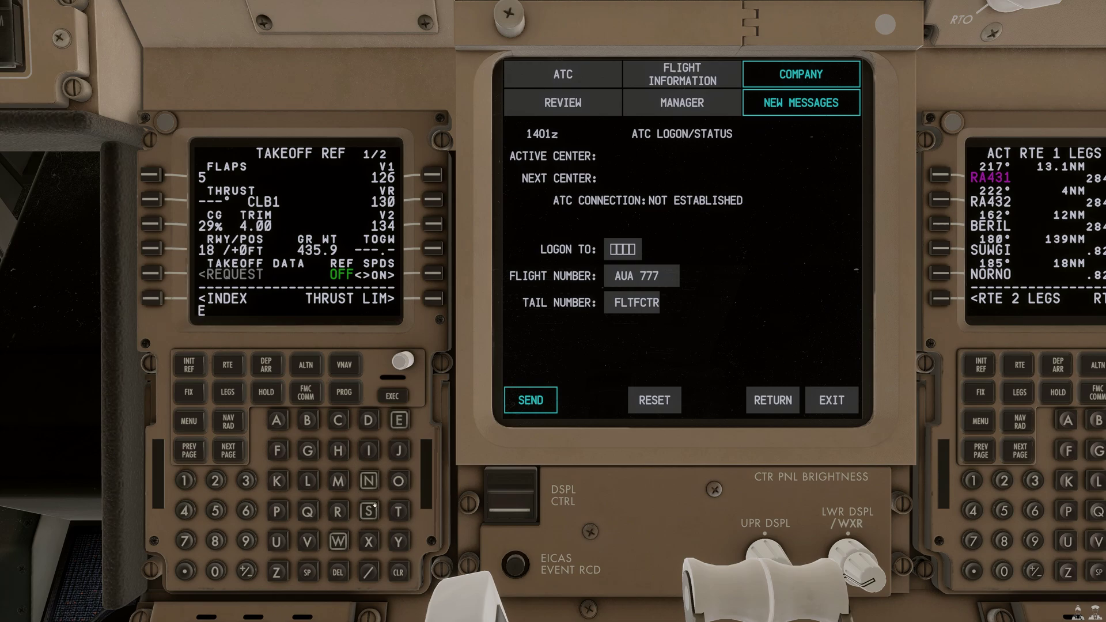
pyautogui.click(309, 540)
pyautogui.click(340, 513)
pyautogui.click(340, 513)
pyautogui.click(621, 249)
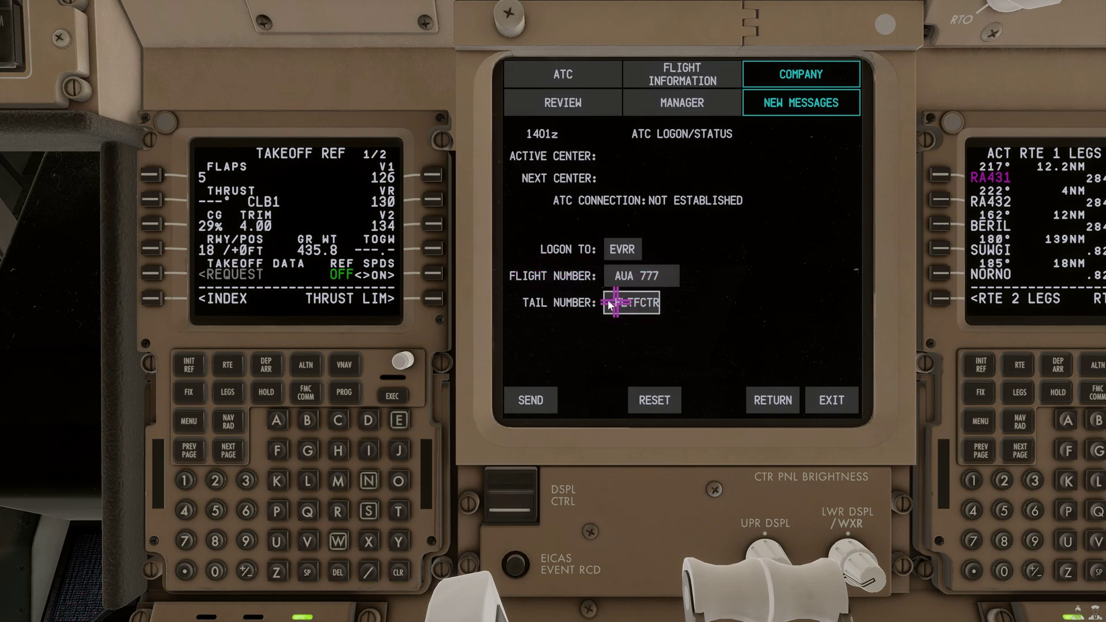
# Step: Send the ATC logon request and open the LOGON ACCEPTED message
pyautogui.click(533, 404)
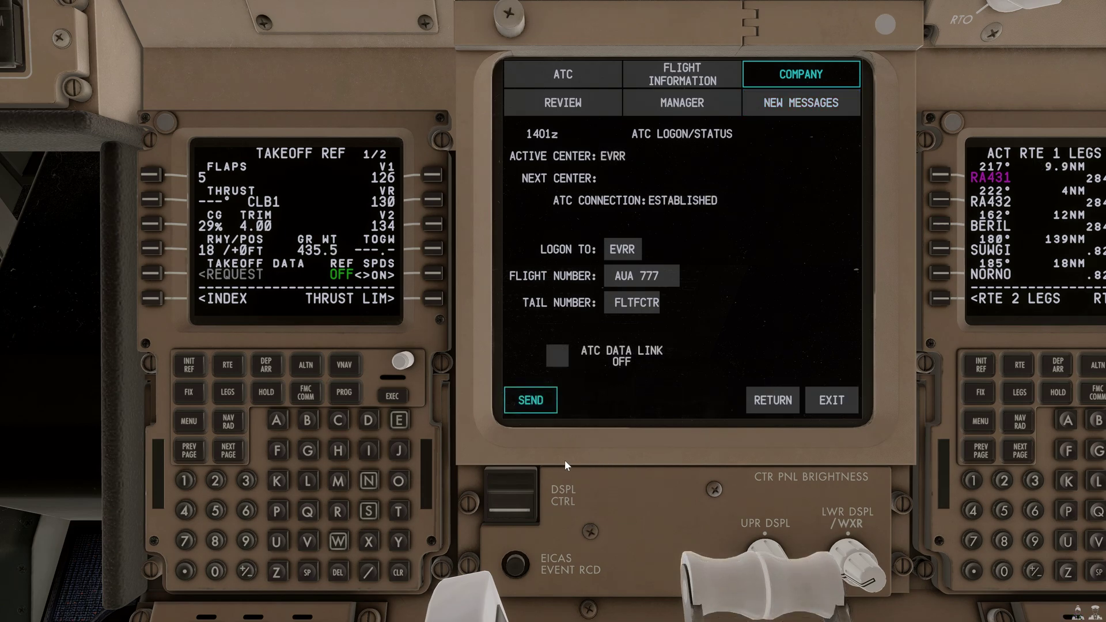
pyautogui.click(772, 104)
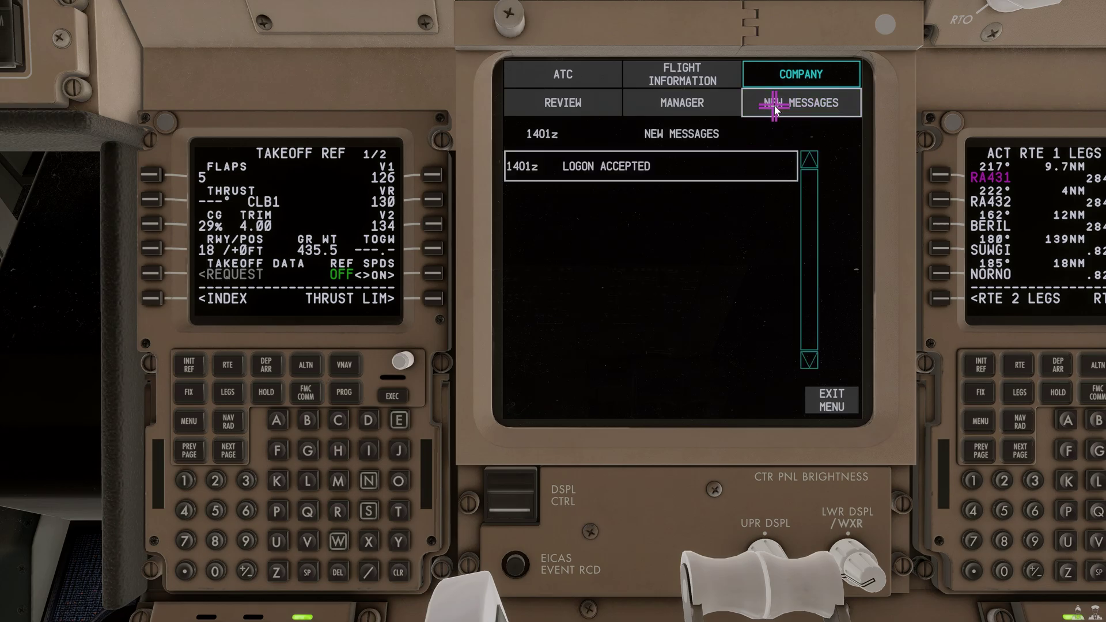
pyautogui.click(678, 168)
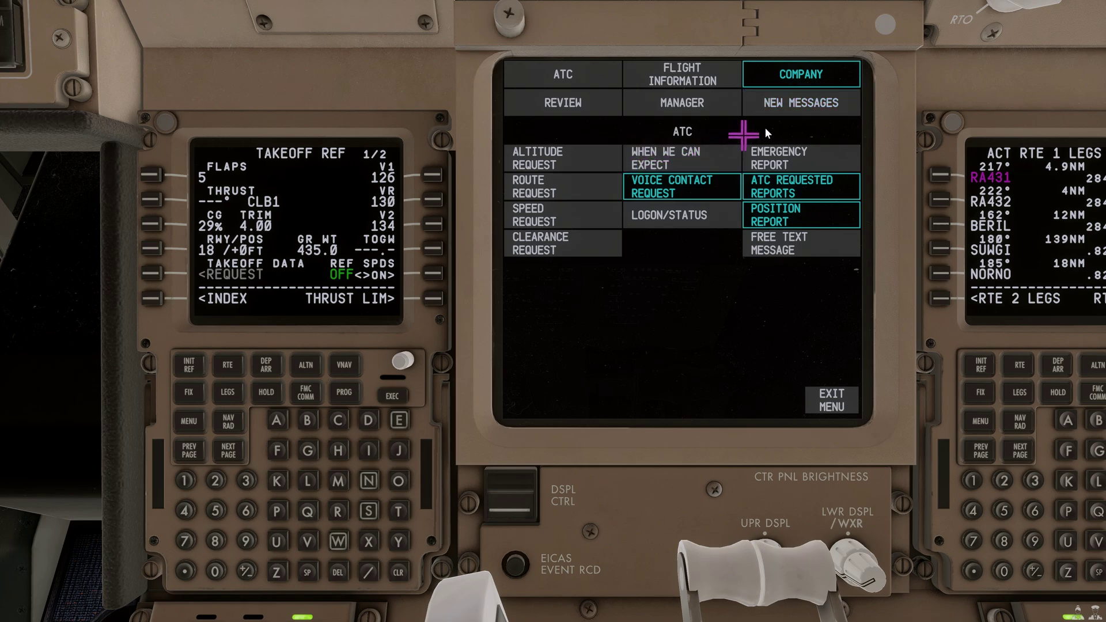
# Step: Accept the new PROCEED DIRECT TO SUWGI instruction, and read and close the current ATC unit message
pyautogui.click(791, 107)
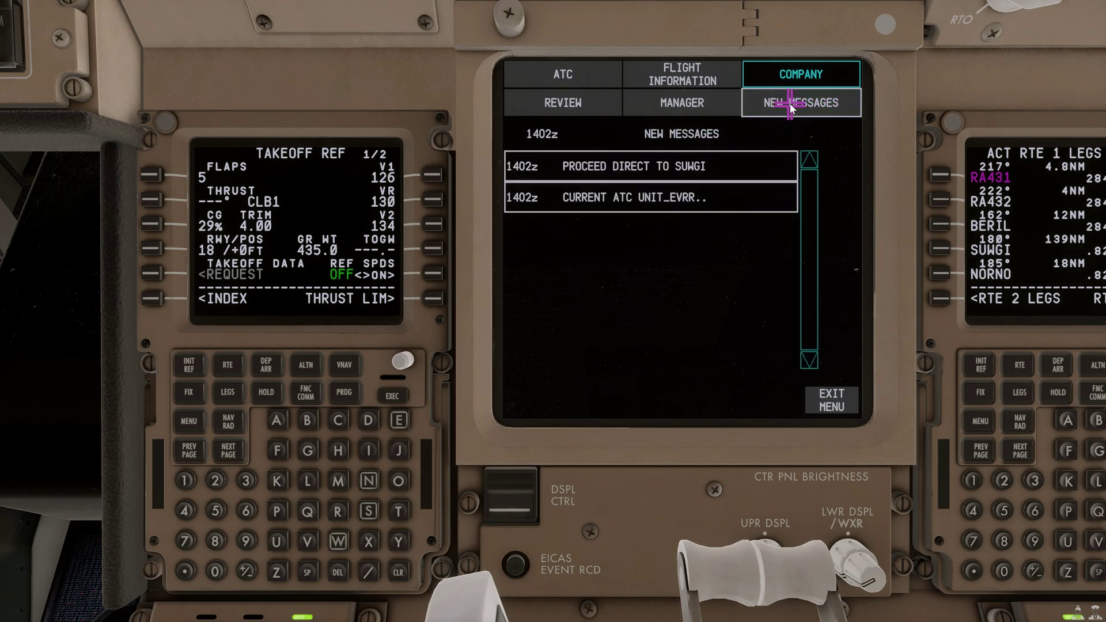
pyautogui.click(679, 166)
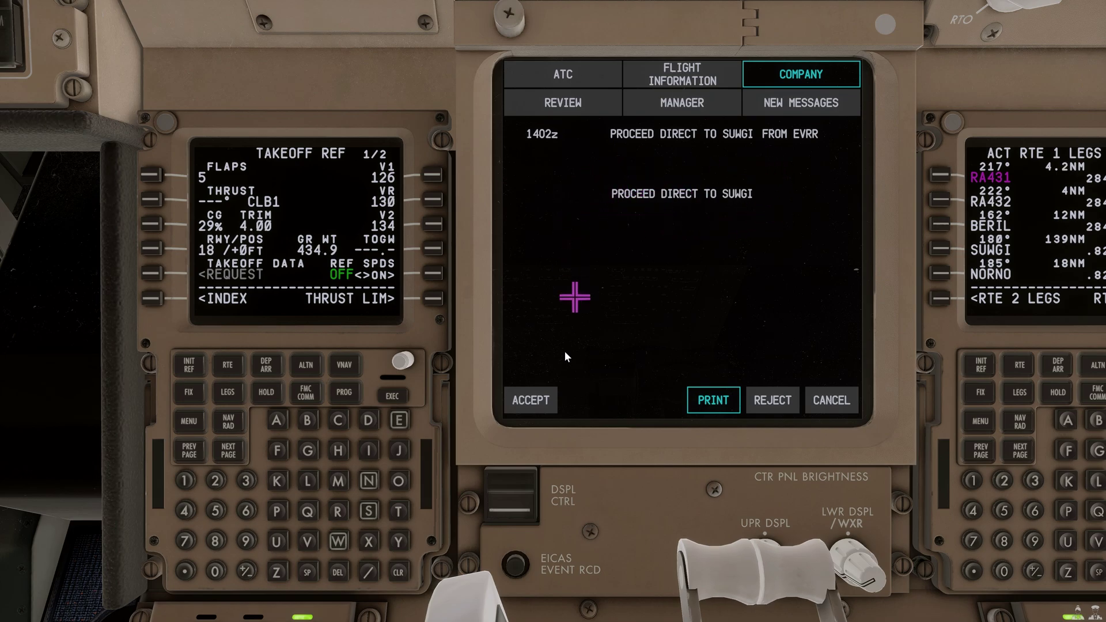
pyautogui.click(532, 398)
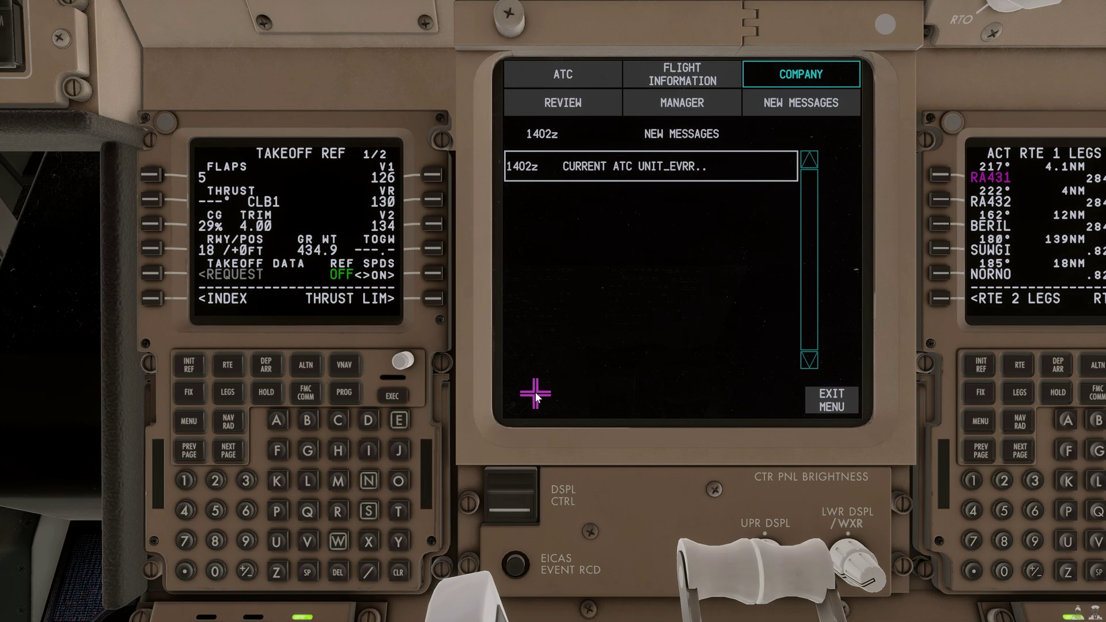
pyautogui.click(588, 173)
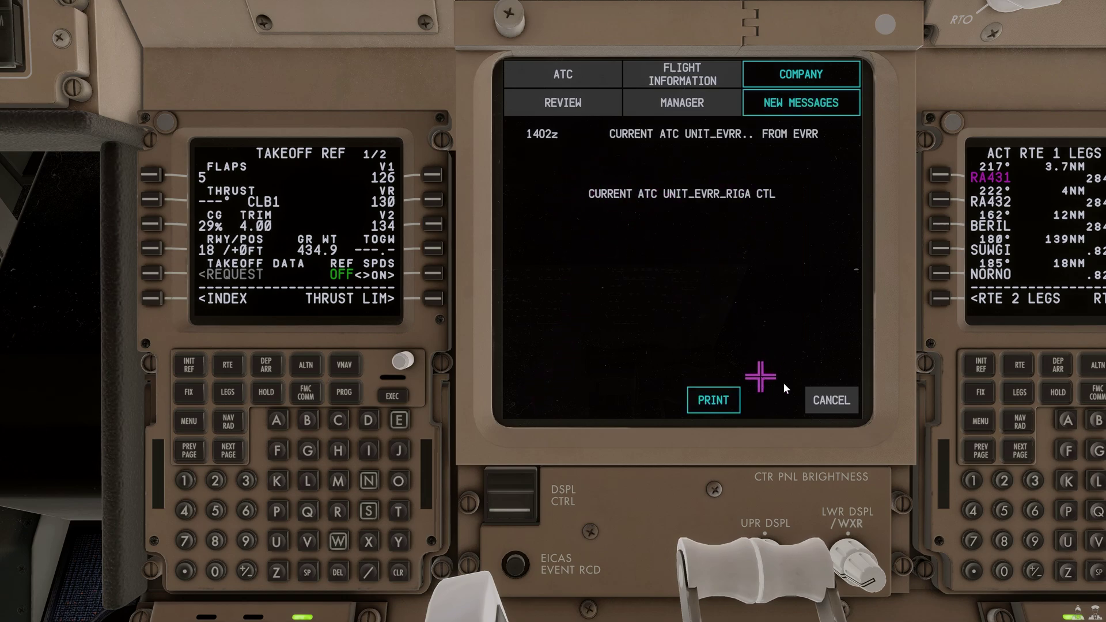
pyautogui.click(832, 400)
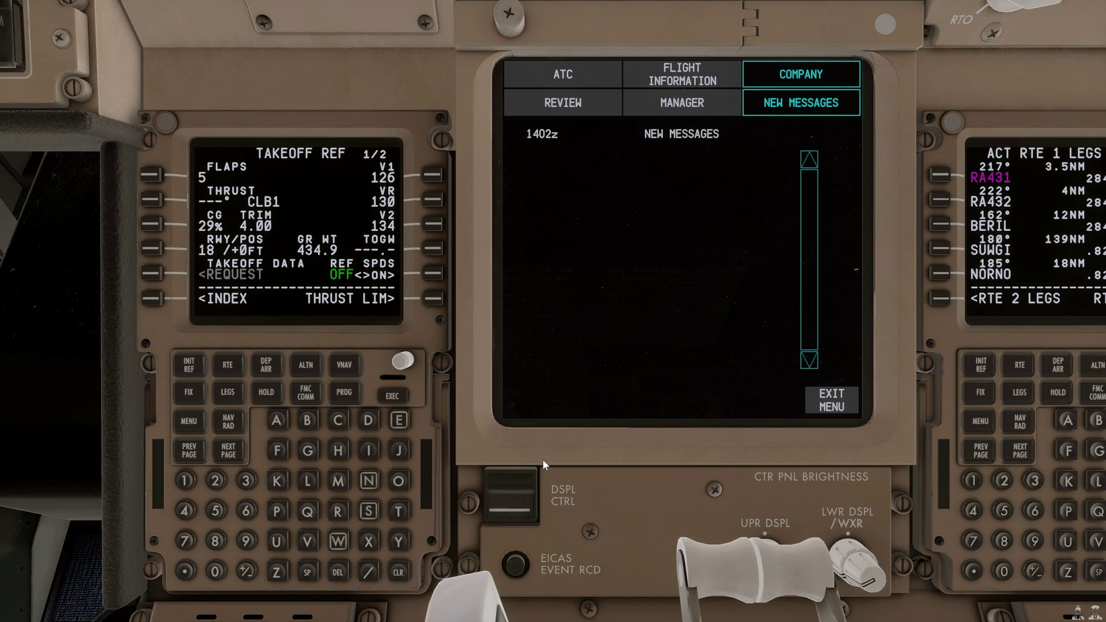
# Step: Make SUWGI the active direct-to waypoint in the route legs and execute the change
pyautogui.press('.')
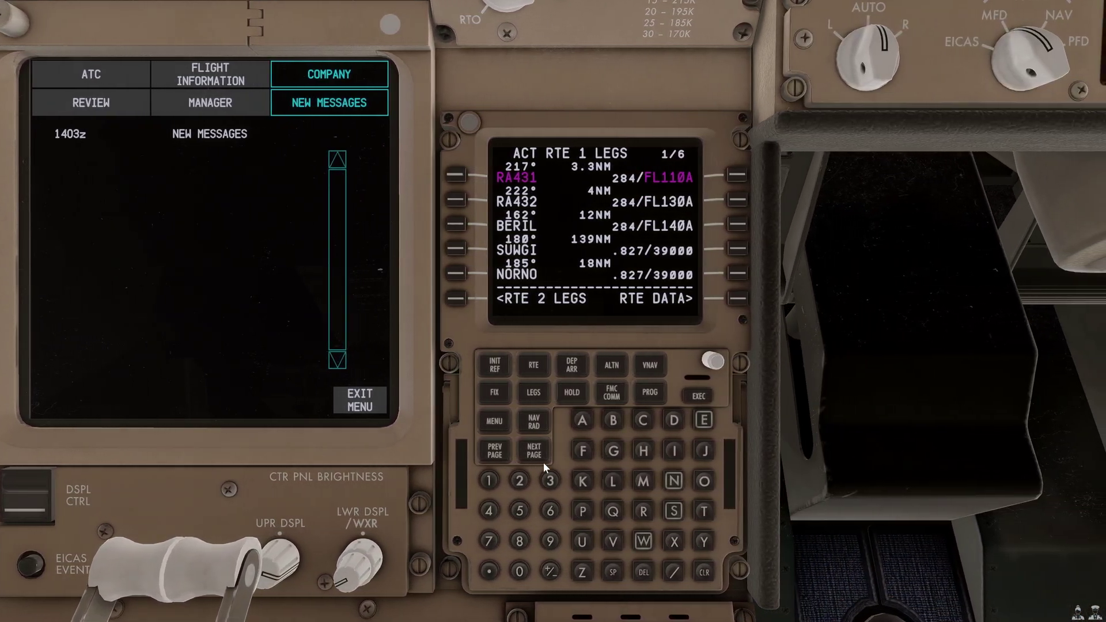
pyautogui.click(444, 248)
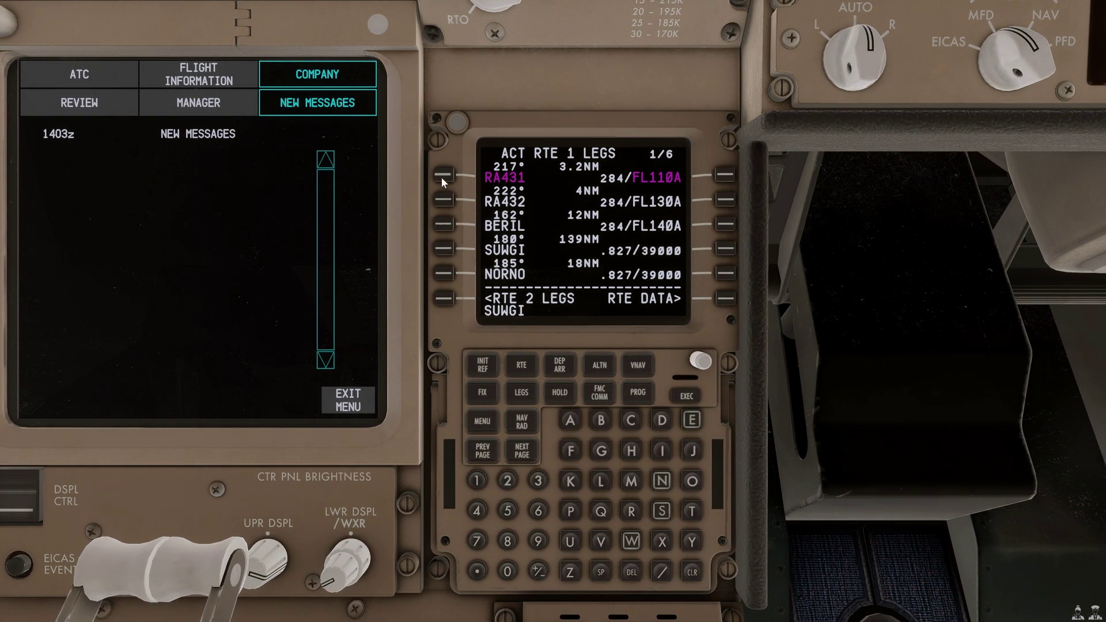
pyautogui.click(443, 176)
pyautogui.click(701, 404)
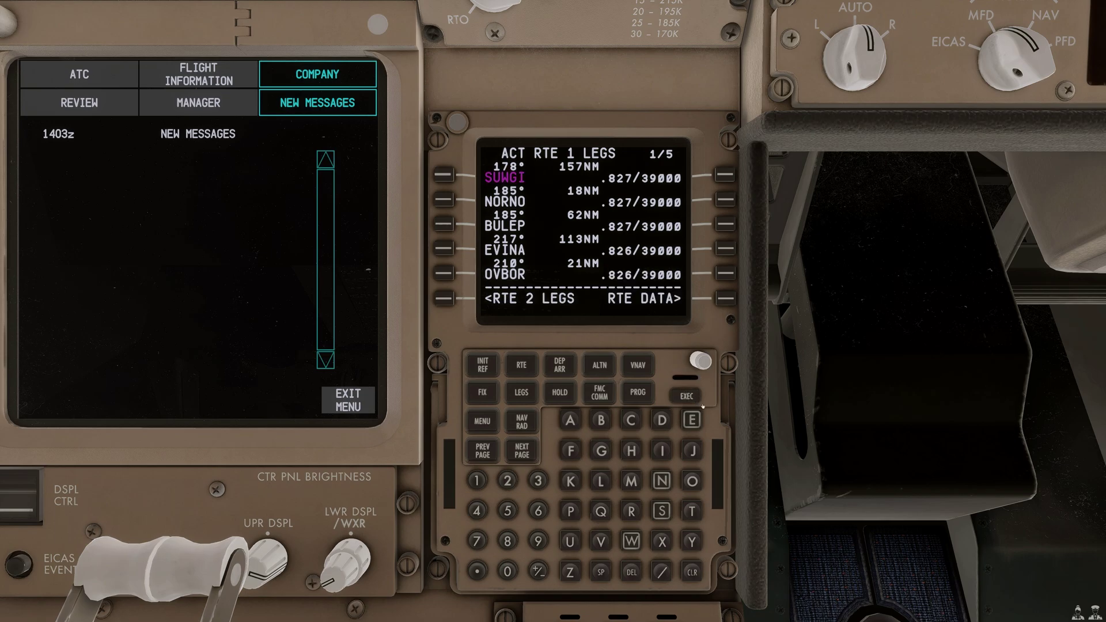
# Step: Create an ATC altitude request for FL390 and send it
pyautogui.press(',')
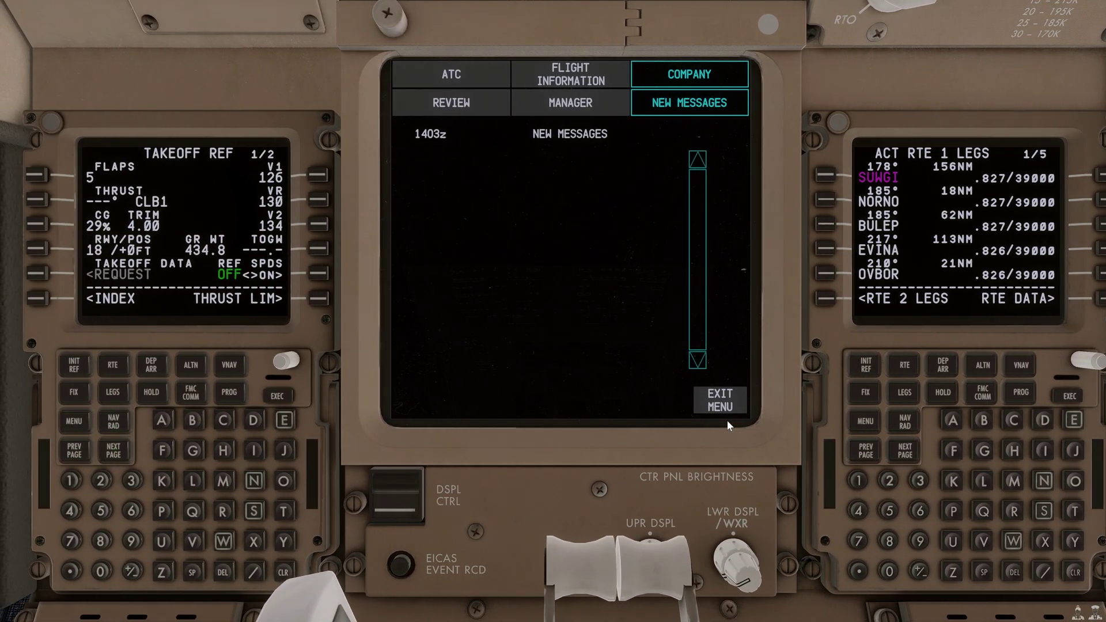
pyautogui.click(475, 77)
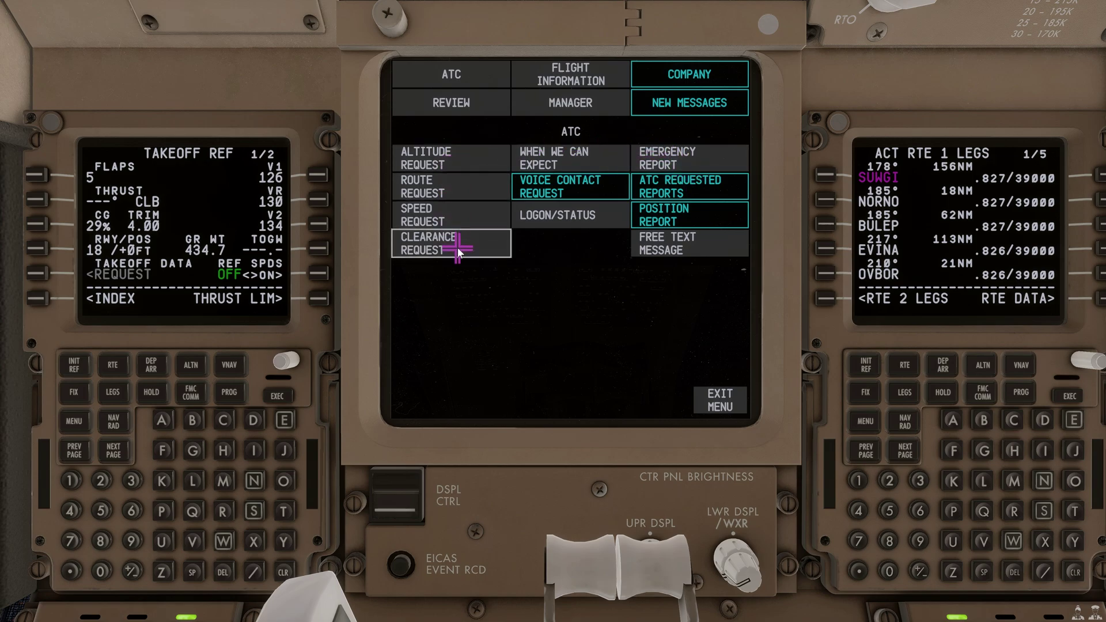
pyautogui.click(461, 159)
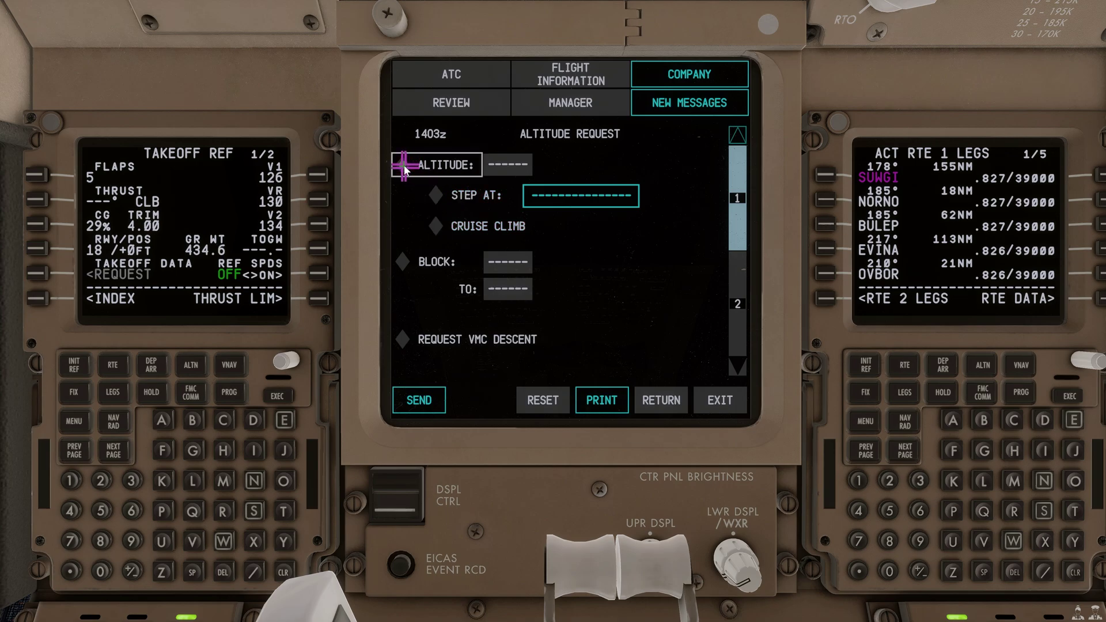
pyautogui.click(405, 168)
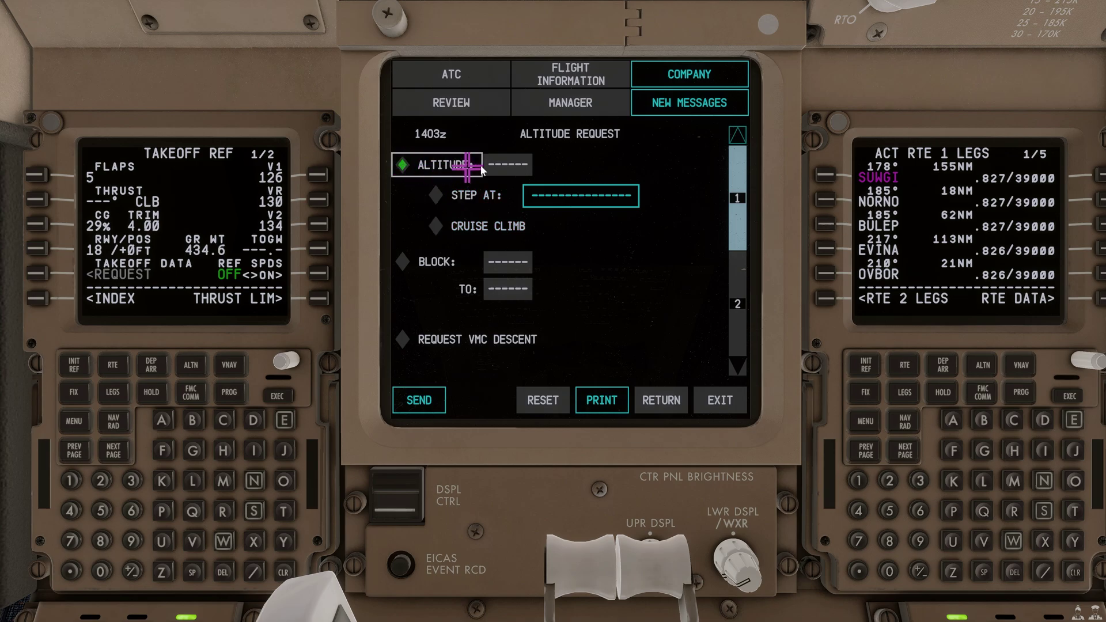
pyautogui.click(170, 455)
pyautogui.click(193, 481)
pyautogui.click(132, 482)
pyautogui.click(131, 542)
pyautogui.click(101, 572)
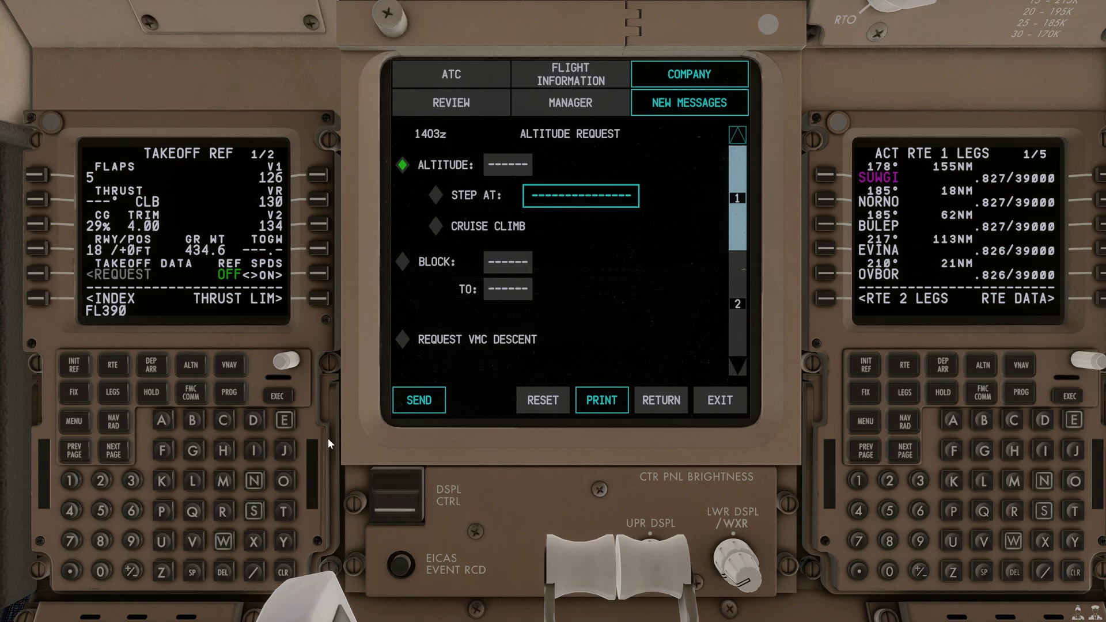
pyautogui.click(497, 170)
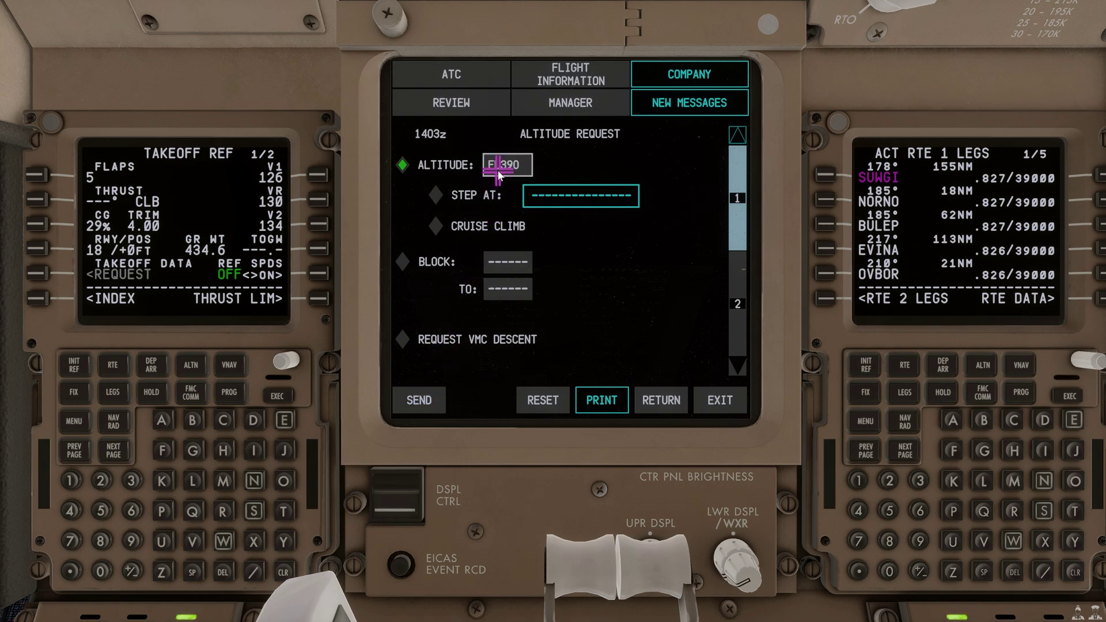
pyautogui.click(419, 400)
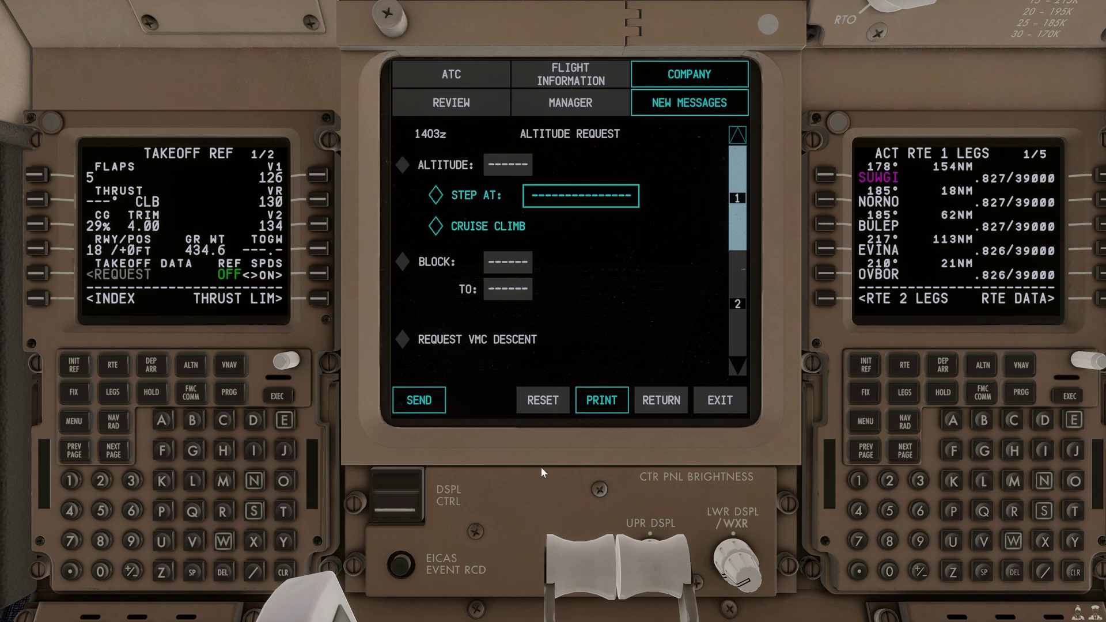